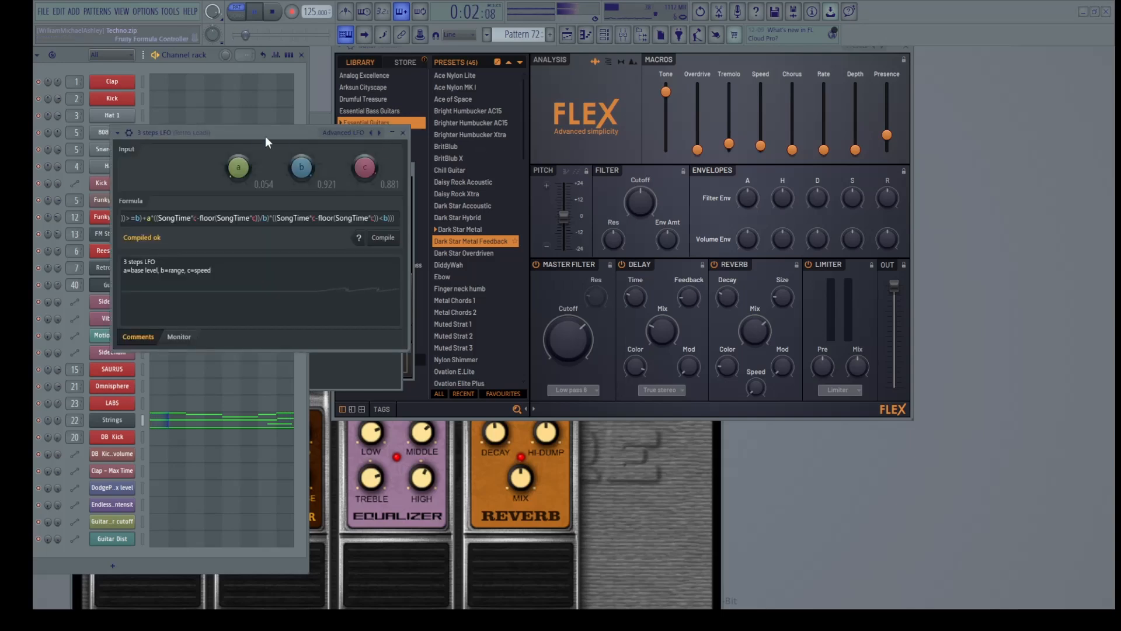
Move the 3 steps LFO window up and right, then select the formula from a* to the end
{"action": "left_click_drag", "start_coordinate": [254, 133], "coordinate": [425, 116]}
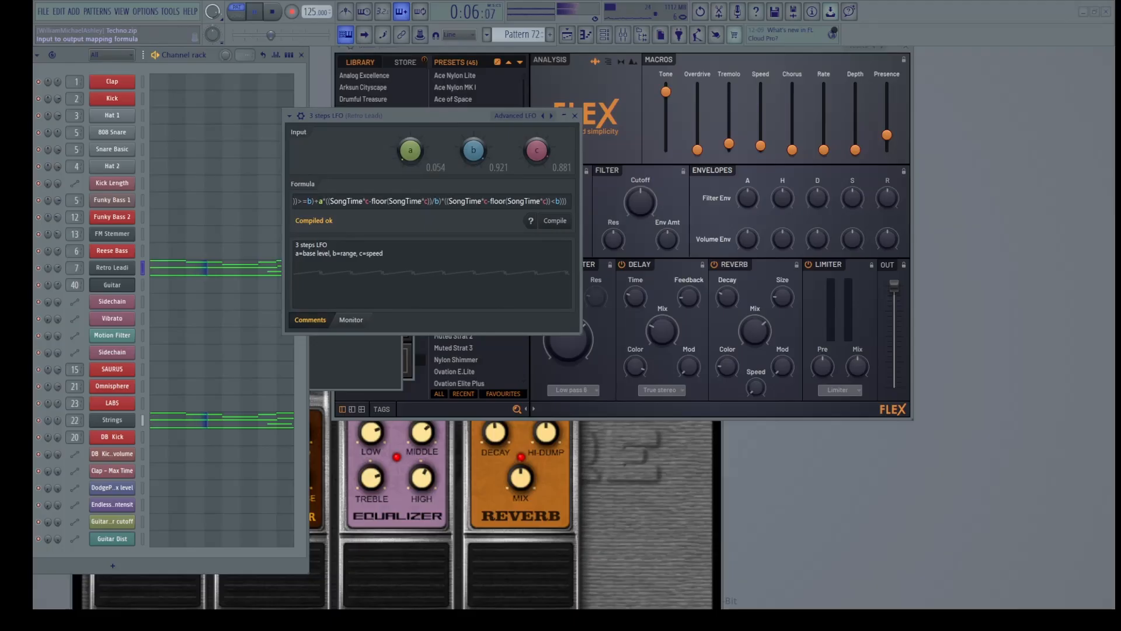
{"action": "left_click_drag", "start_coordinate": [318, 201], "coordinate": [568, 201]}
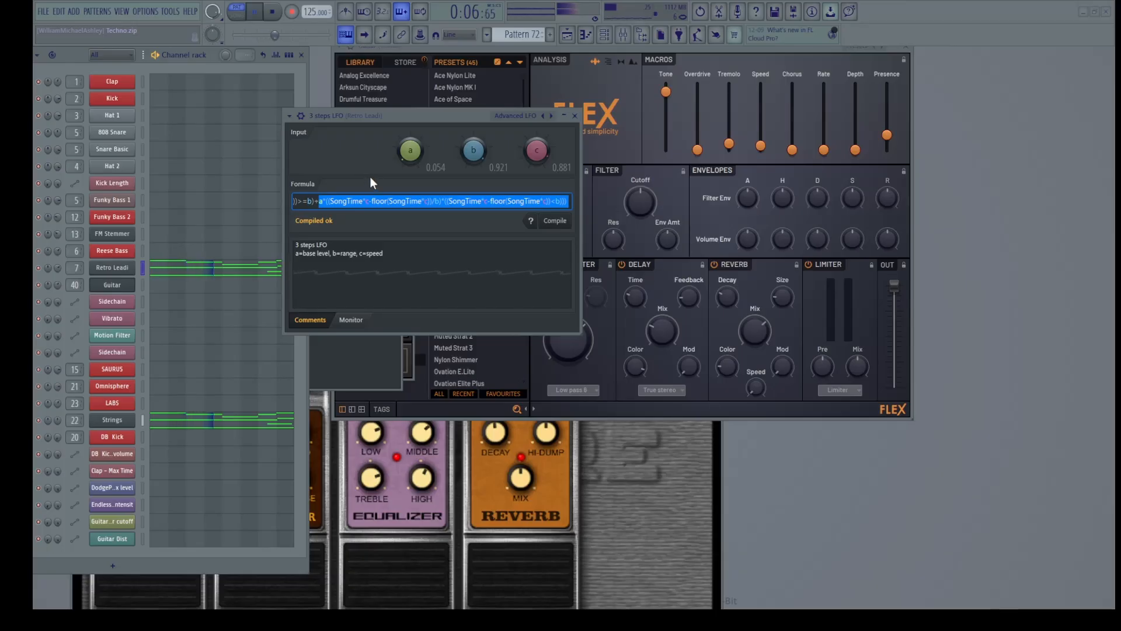
Clear the formula selection and retune inputs a, b, c toward 0.543, 0.095 and 0.703
{"action": "left_click", "coordinate": [373, 200]}
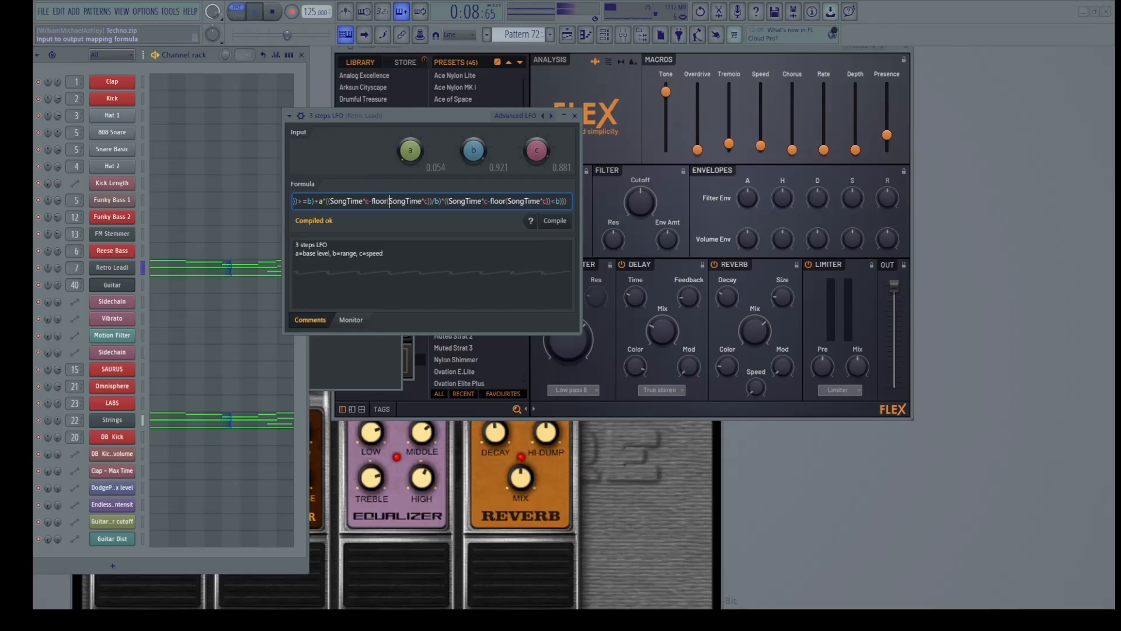
{"action": "left_click_drag", "start_coordinate": [390, 201], "coordinate": [282, 201]}
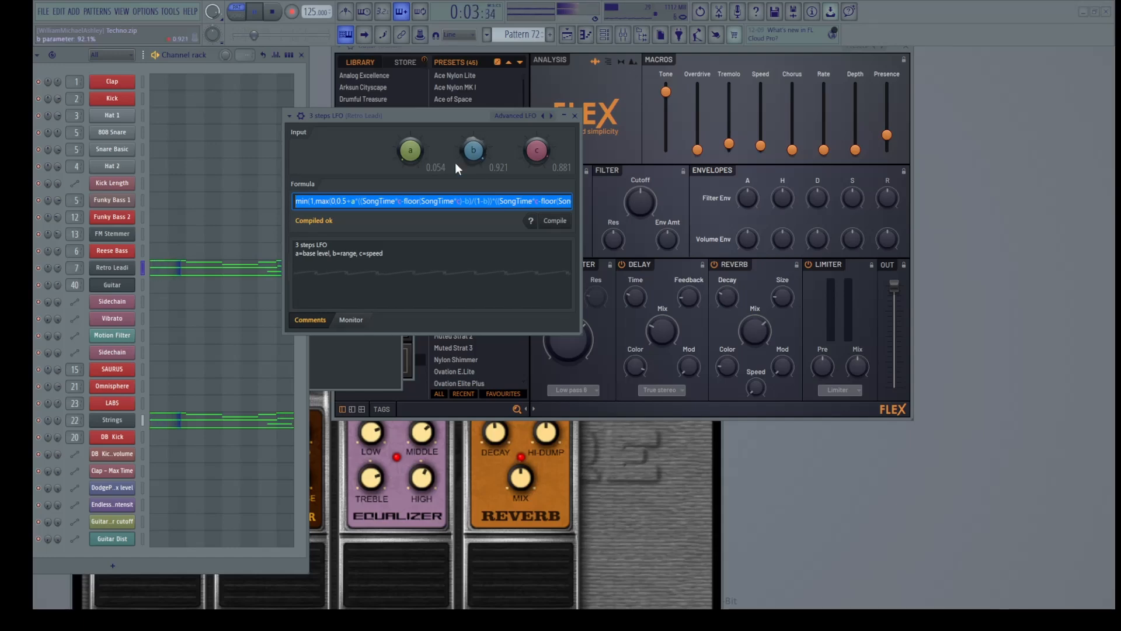
{"action": "left_click_drag", "start_coordinate": [414, 154], "coordinate": [415, 122]}
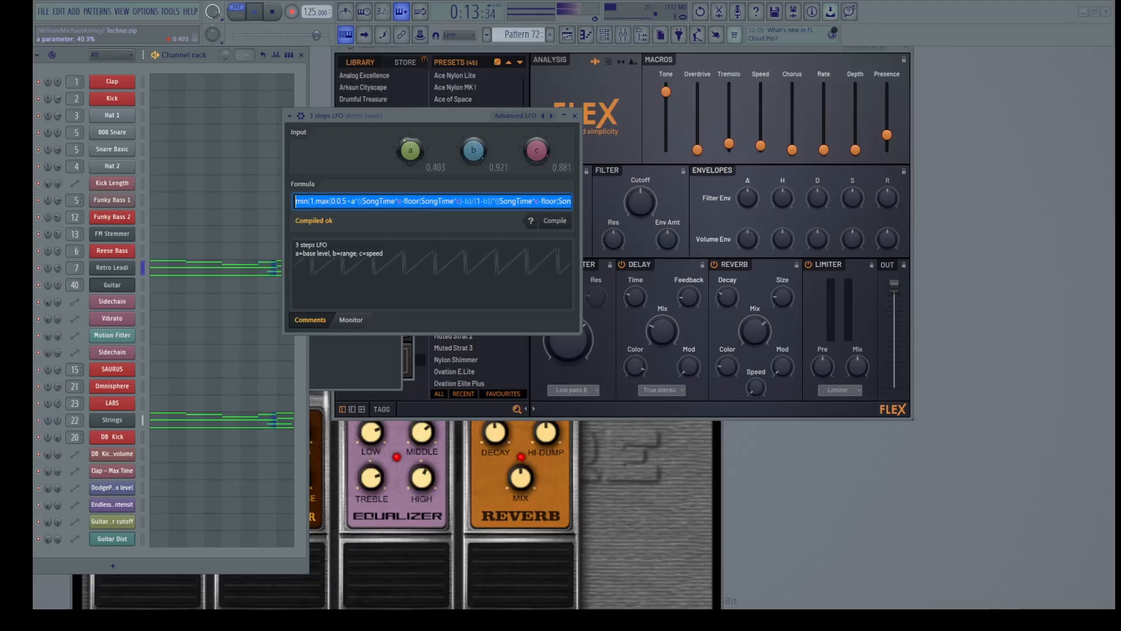
{"action": "left_click_drag", "start_coordinate": [414, 122], "coordinate": [480, 170]}
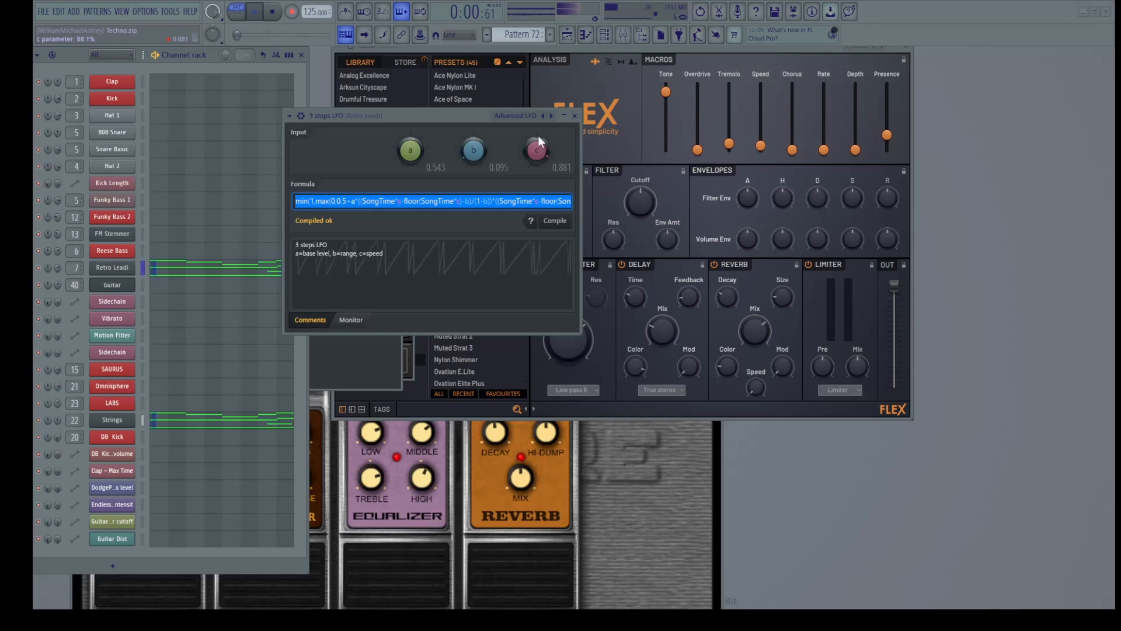
{"action": "left_click_drag", "start_coordinate": [537, 135], "coordinate": [410, 153]}
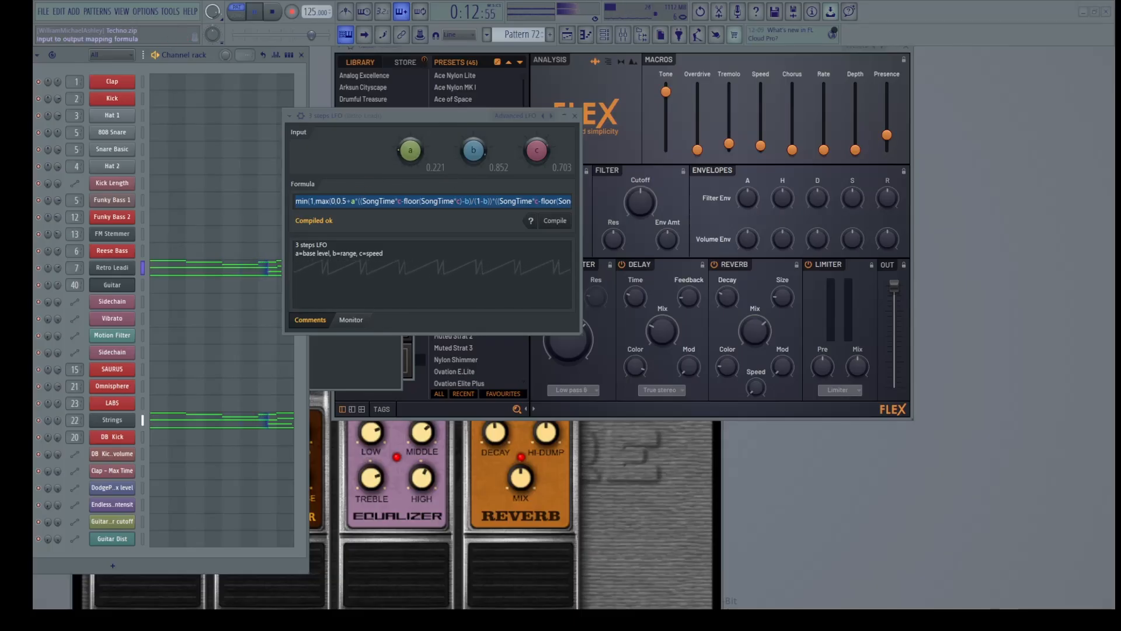
Insert the comma after max(0 so the formula reads max(0,0.5+a*…, and commit it
{"action": "left_click", "coordinate": [432, 201]}
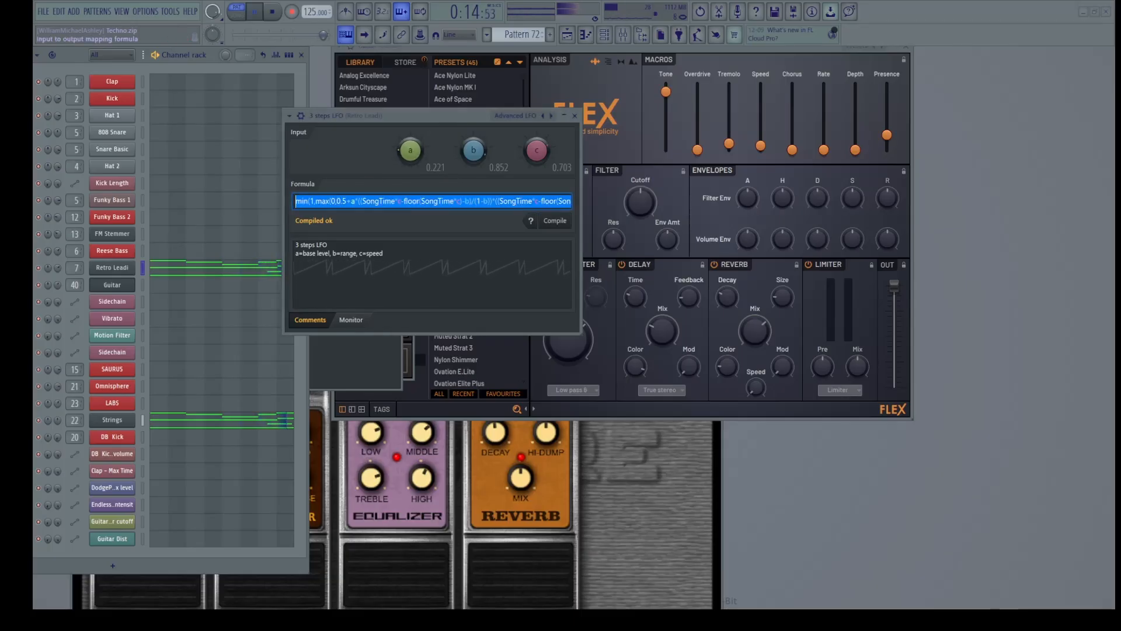
{"action": "left_click", "coordinate": [335, 201]}
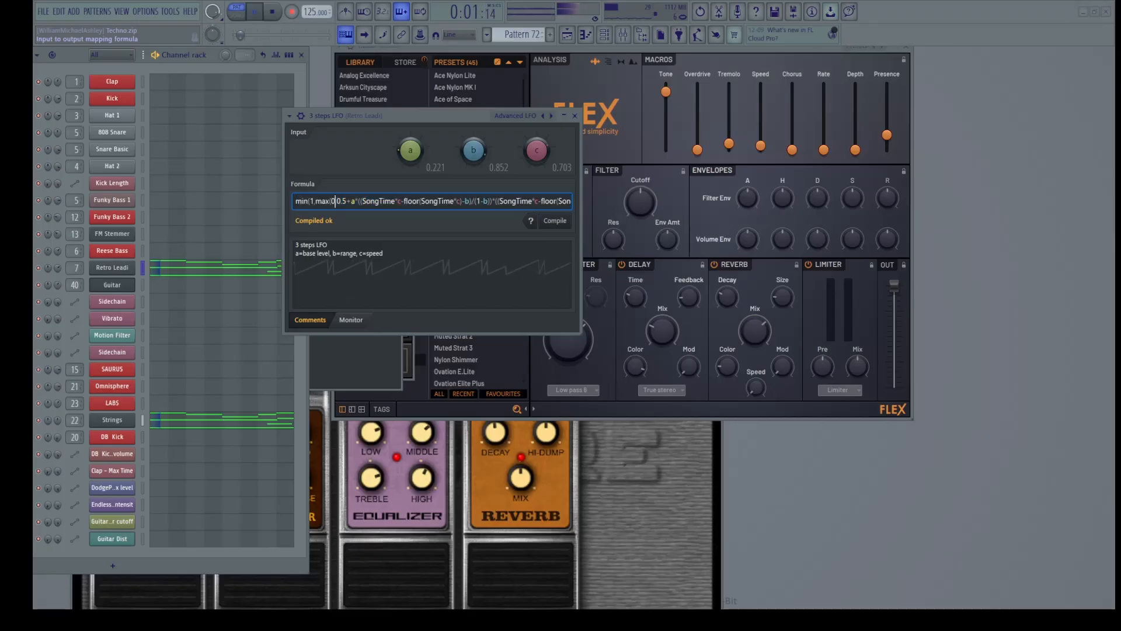
{"action": "type", "text": ","}
{"action": "key", "text": "BackSpace"}
{"action": "type", "text": ","}
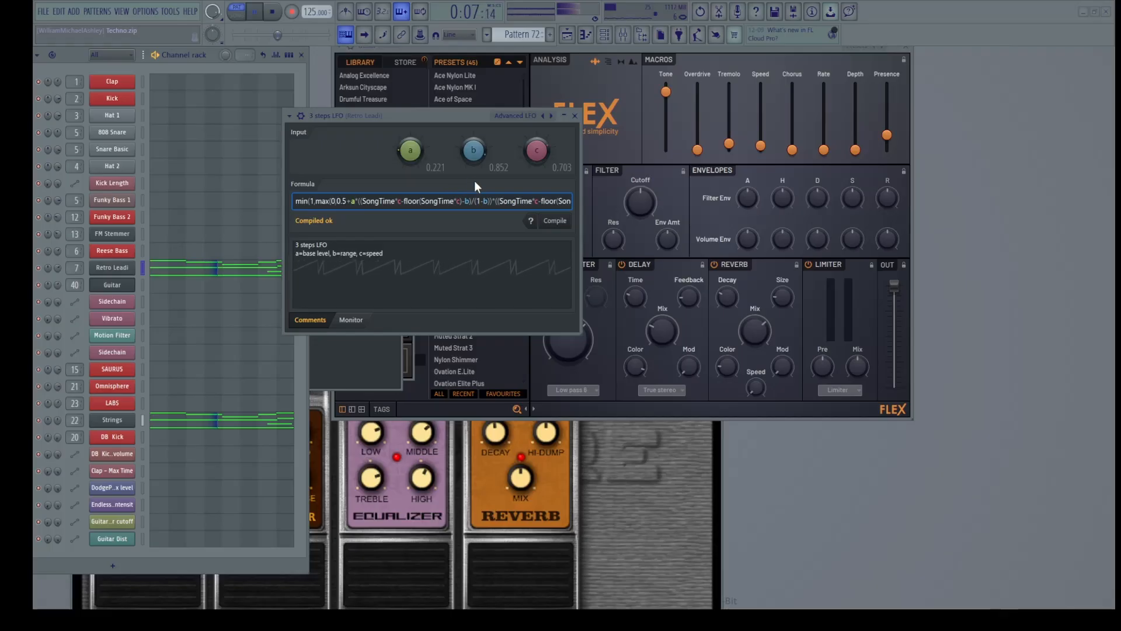
{"action": "key", "text": "BackSpace"}
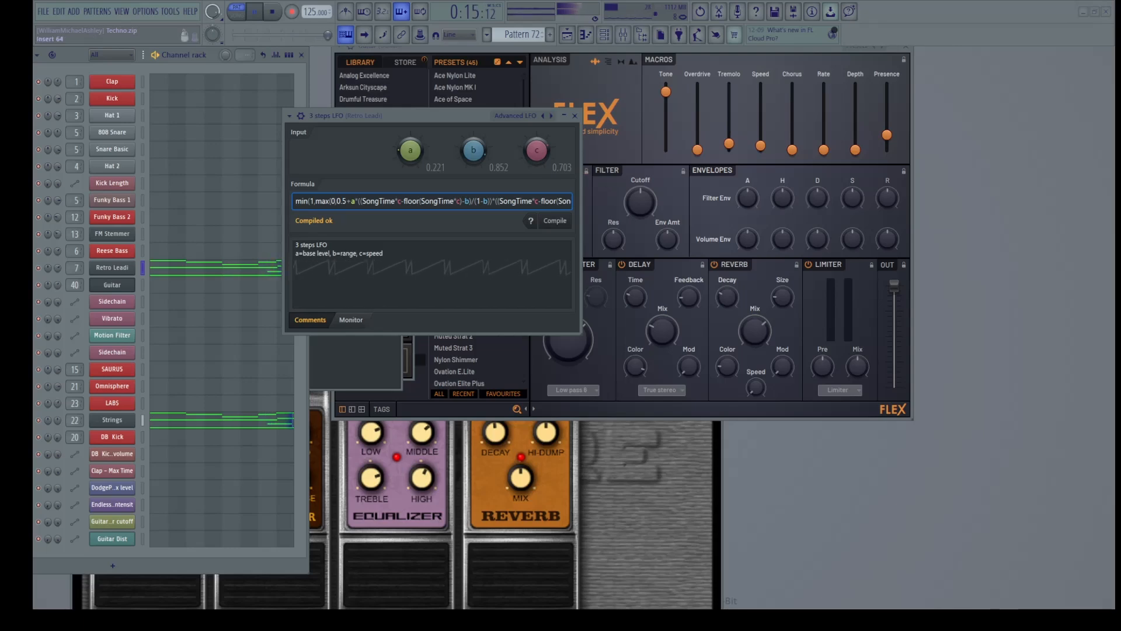
{"action": "type", "text": ","}
{"action": "key", "text": "Return"}
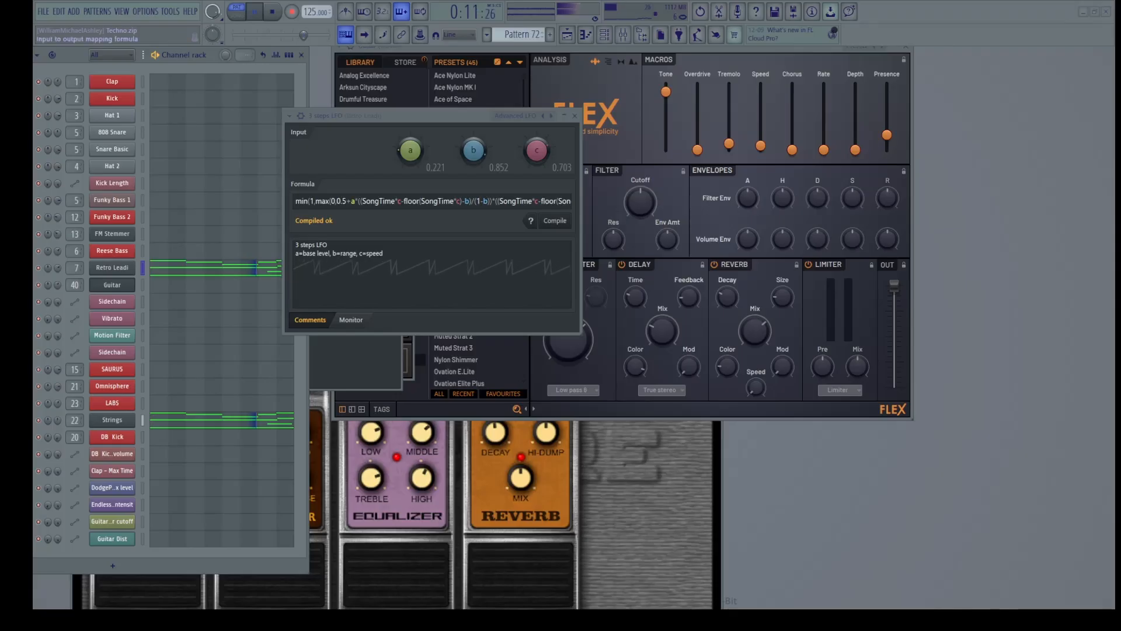
Replace the formula with sin(SongTime*Pi*2) and compile it
{"action": "left_click_drag", "start_coordinate": [296, 201], "coordinate": [572, 202]}
{"action": "type", "text": "sin(SongTime*Pi*2)"}
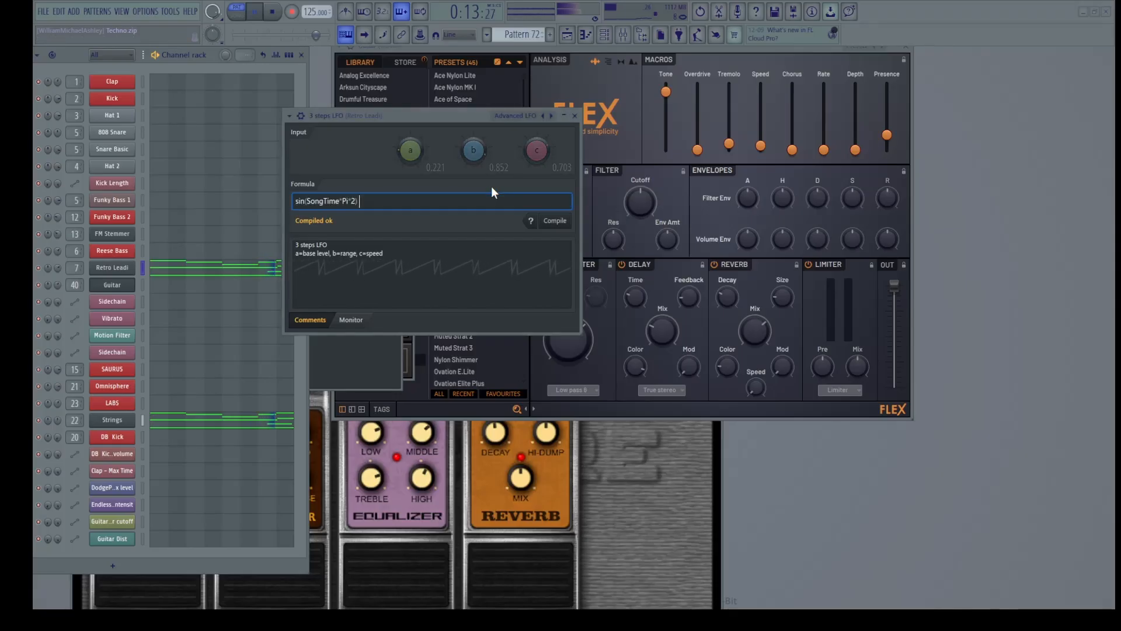
{"action": "left_click", "coordinate": [555, 220]}
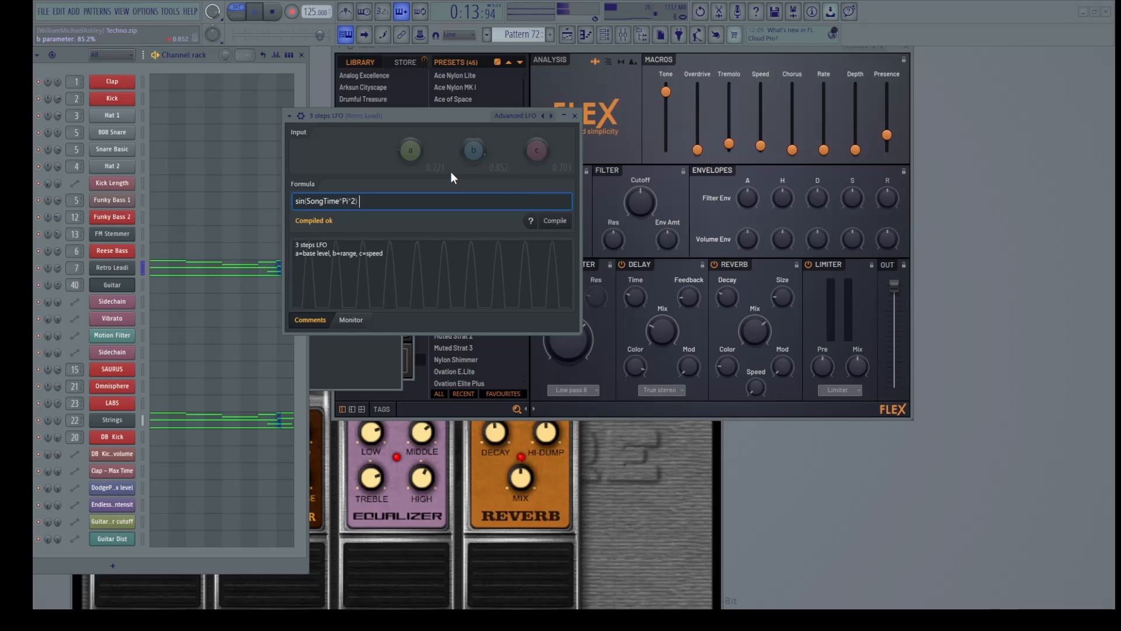
Set input a to about 0.757, b to about 0.579 and c to 0.738
{"action": "left_click_drag", "start_coordinate": [404, 160], "coordinate": [534, 232]}
{"action": "left_click", "coordinate": [461, 272]}
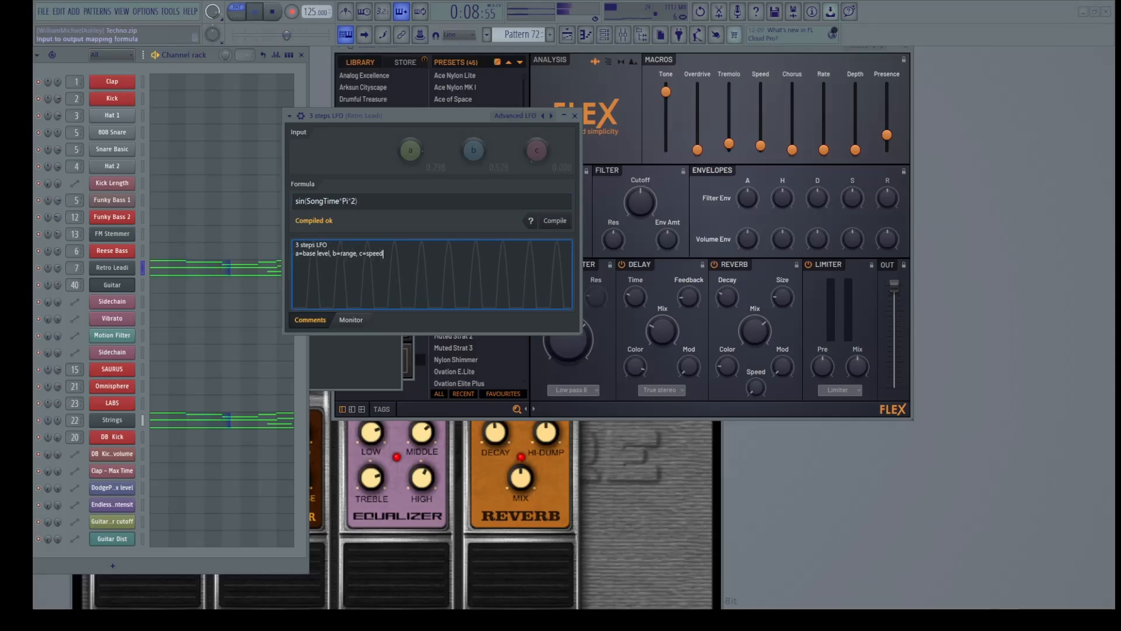
{"action": "mouse_move", "coordinate": [530, 162]}
{"action": "left_mouse_down"}
{"action": "mouse_move", "coordinate": [530, 128]}
{"action": "mouse_move", "coordinate": [524, 156]}
{"action": "left_mouse_up"}
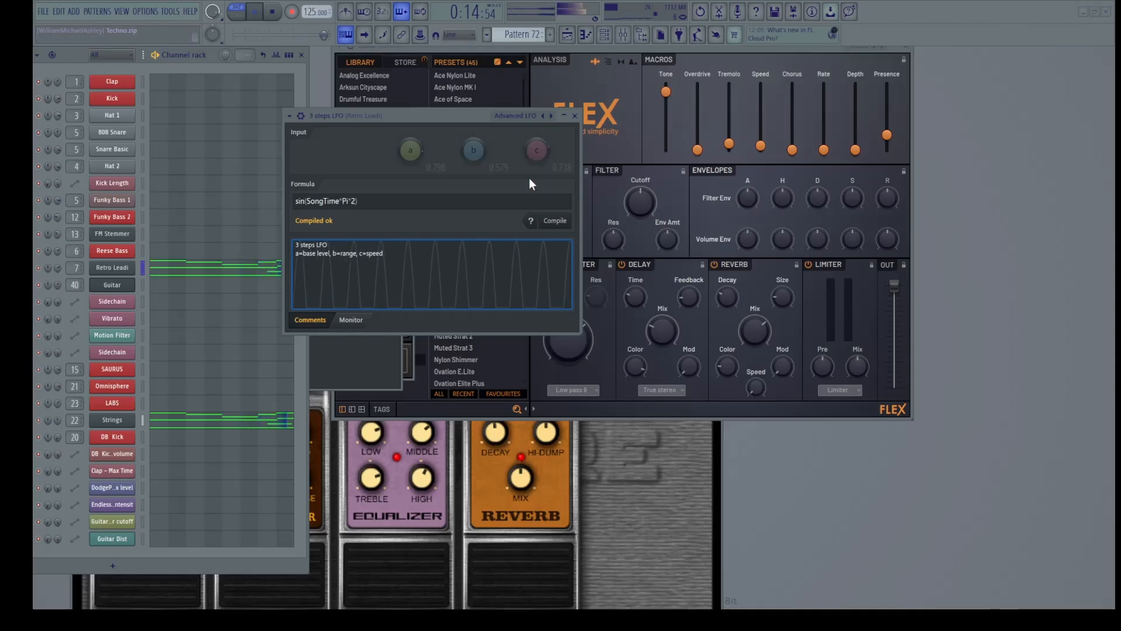
Load the Advanced LFO preset and nudge input b up to about 0.534
{"action": "left_click", "coordinate": [543, 115]}
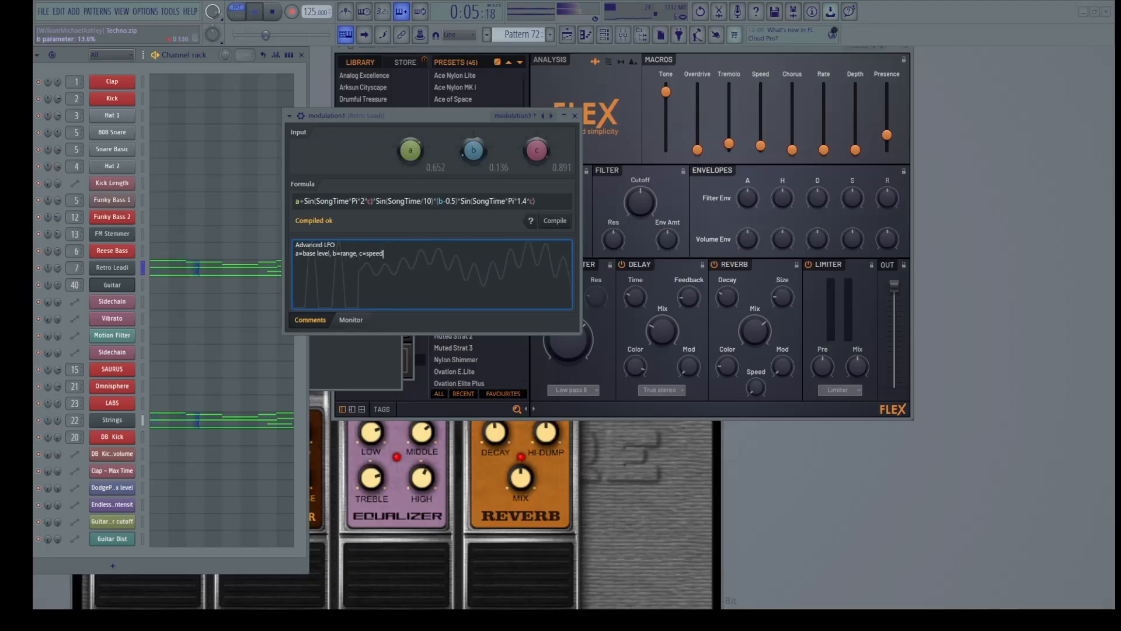
{"action": "left_click_drag", "start_coordinate": [473, 151], "coordinate": [536, 156]}
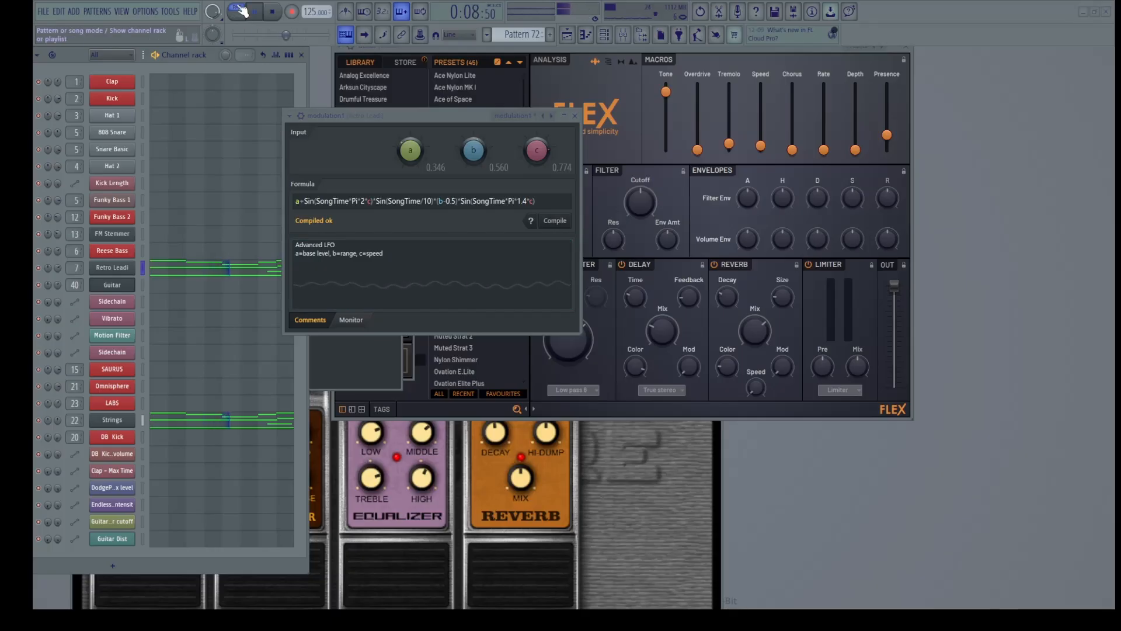
Replace the old formula with cos(SongTime*Pi*2)
{"action": "left_click", "coordinate": [484, 208]}
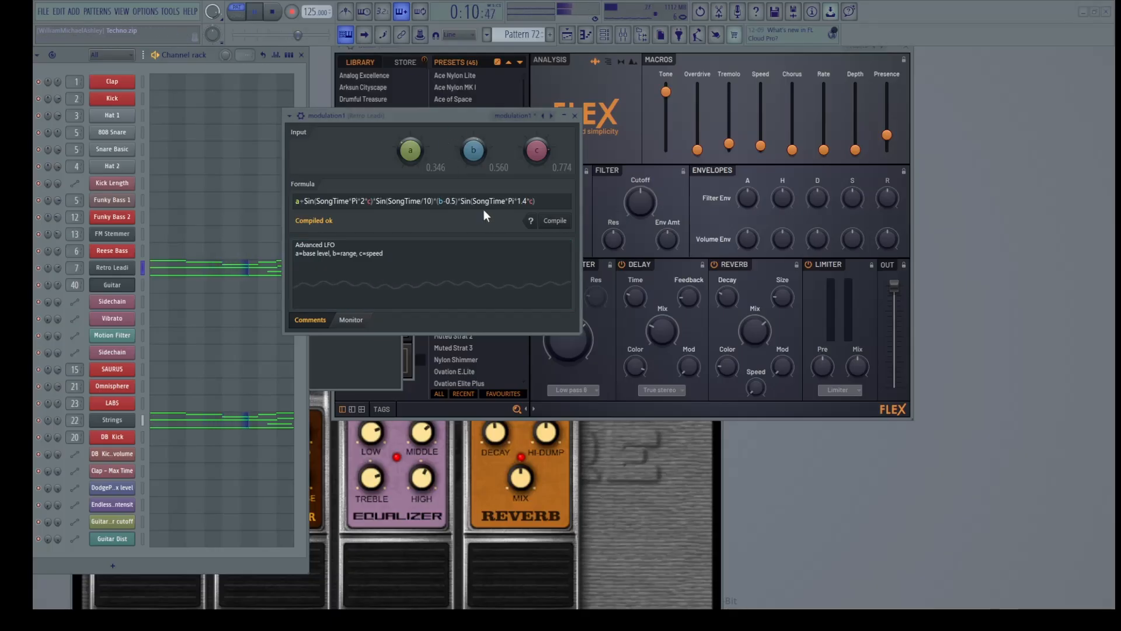
{"action": "key", "text": "ctrl+a"}
{"action": "type", "text": "cos(SongTime*Pi*2)"}
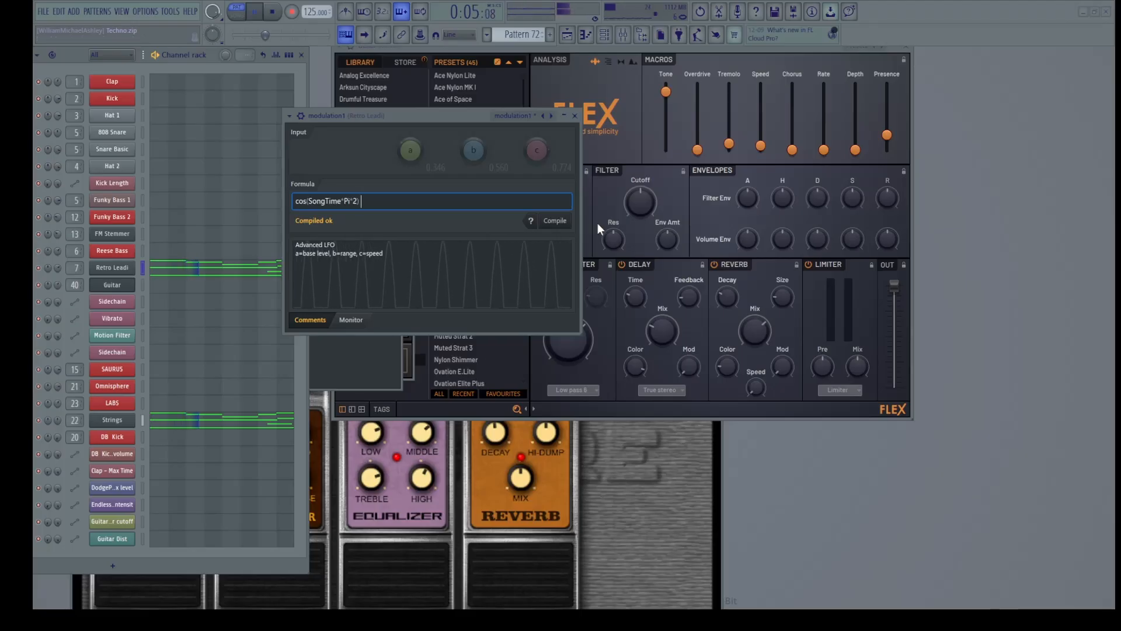
Adjust inputs to b 0.723, c about 0.722 and a 0.350
{"action": "left_click_drag", "start_coordinate": [471, 149], "coordinate": [471, 136]}
{"action": "left_click_drag", "start_coordinate": [536, 150], "coordinate": [536, 153]}
{"action": "left_click_drag", "start_coordinate": [411, 150], "coordinate": [410, 155]}
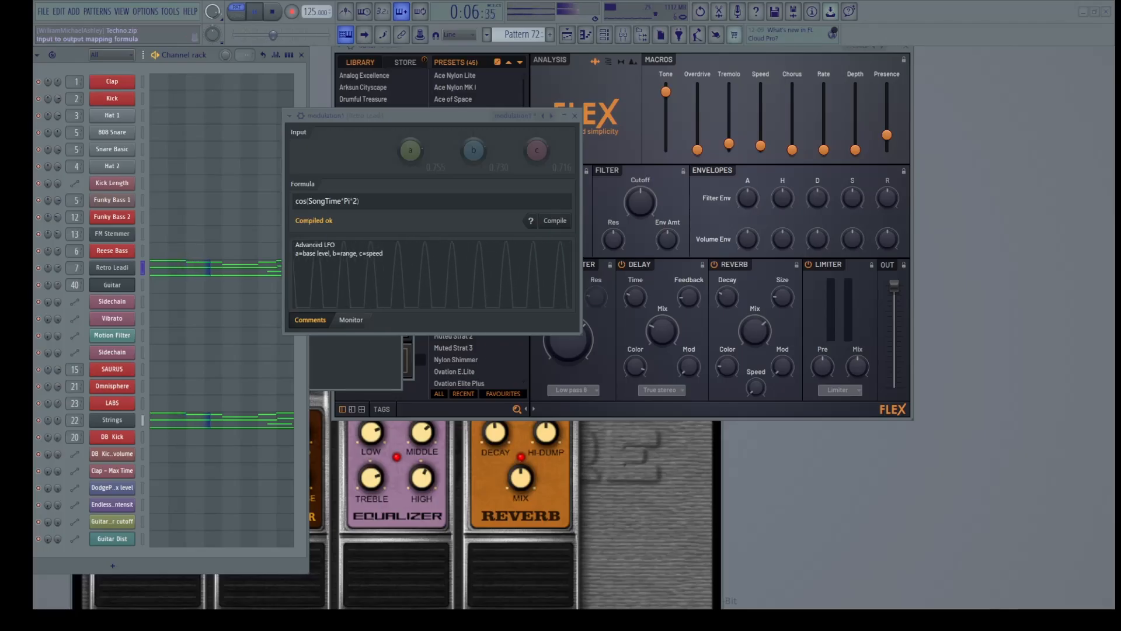
{"action": "left_click", "coordinate": [304, 201]}
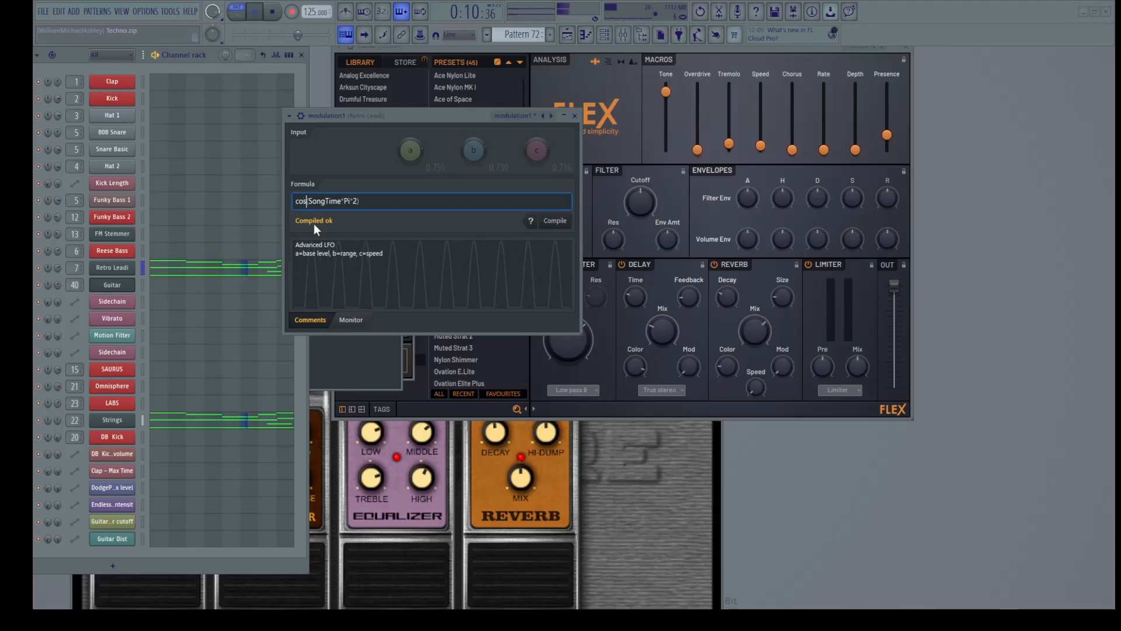
Change cos to tan so the formula reads tan(SongTime*Pi*2), and compile it
{"action": "key", "text": "BackSpace"}
{"action": "key", "text": "BackSpace"}
{"action": "key", "text": "BackSpace"}
{"action": "type", "text": "tan"}
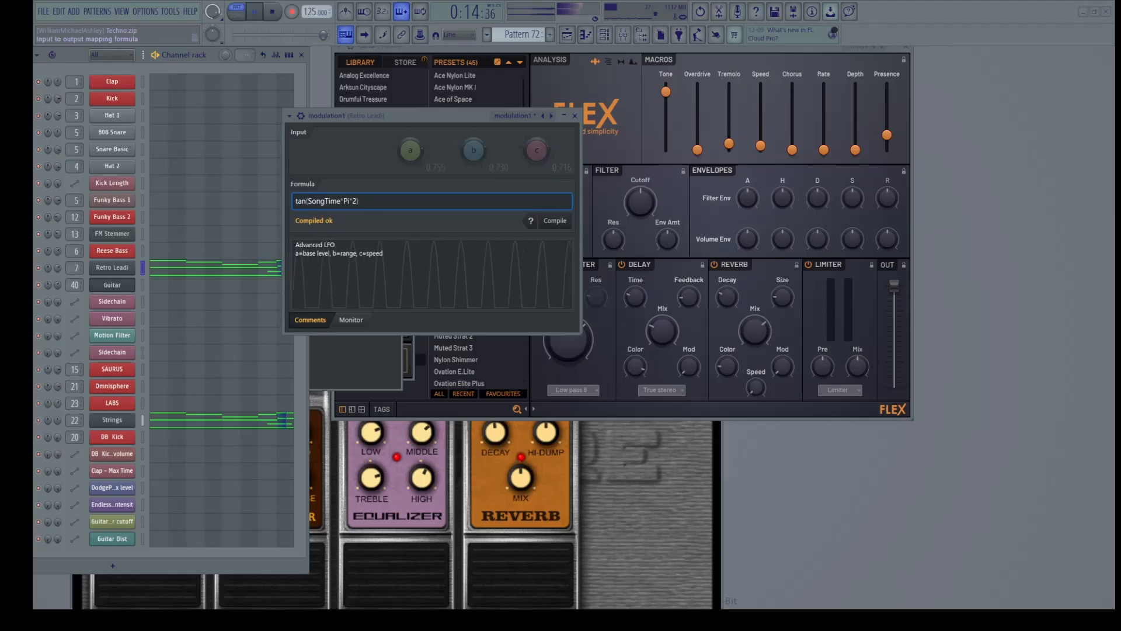
{"action": "left_click", "coordinate": [565, 226]}
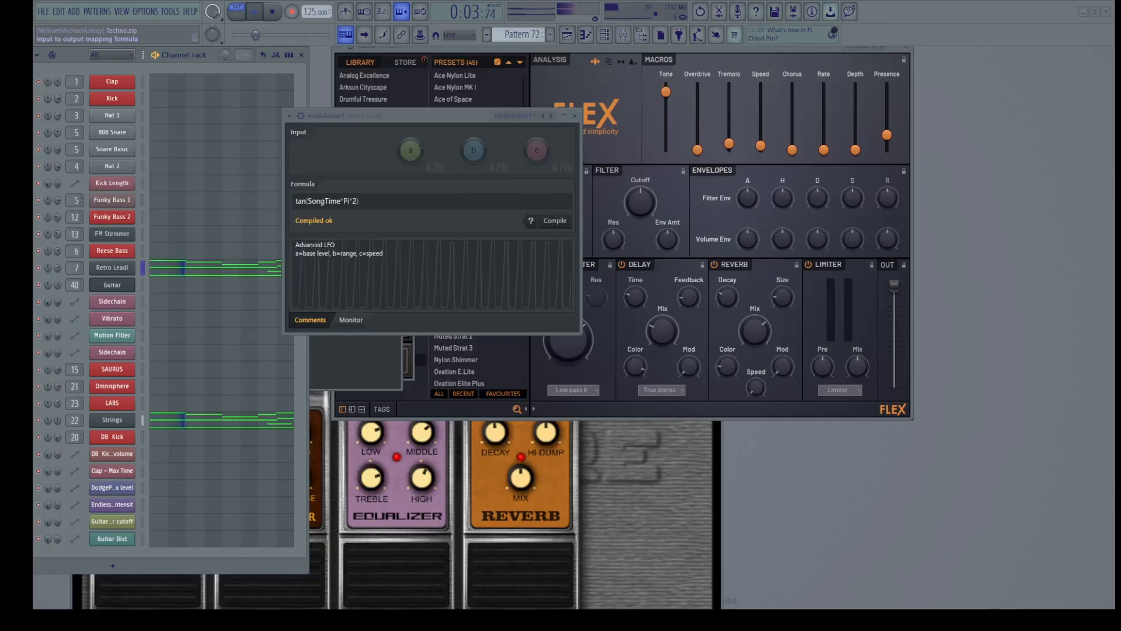
{"action": "left_click", "coordinate": [374, 201]}
Paste abs(sin(SongTime*Pi*2)) over the formula and compile it to preview the rectified sine
{"action": "key", "text": "ctrl+a"}
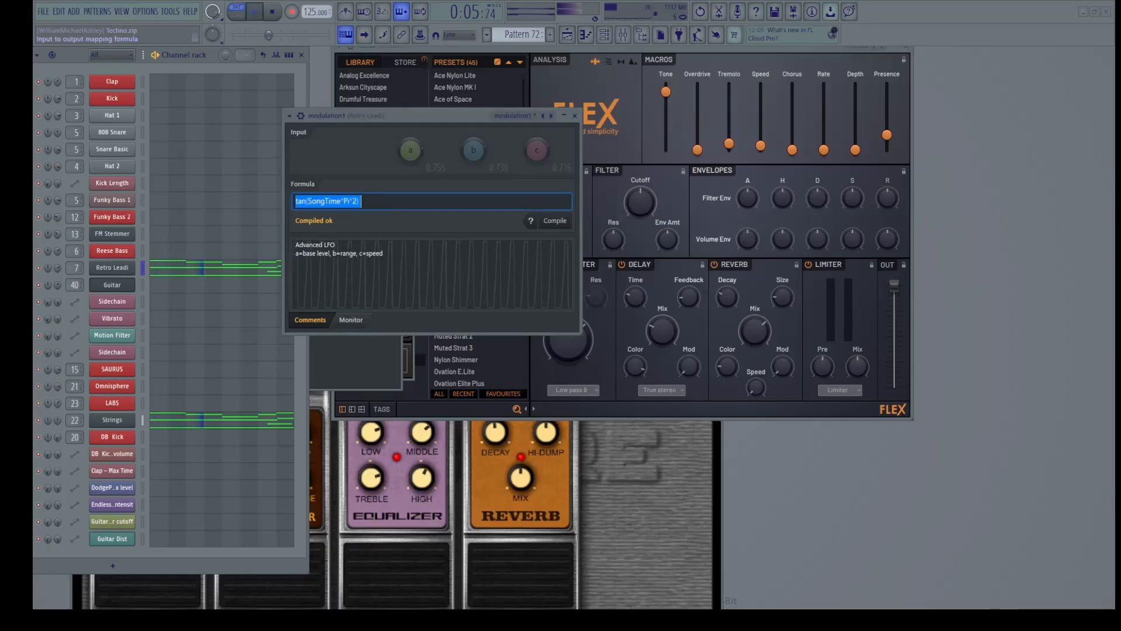
{"action": "type", "text": "abs(sin(SongTime*Pi*2))"}
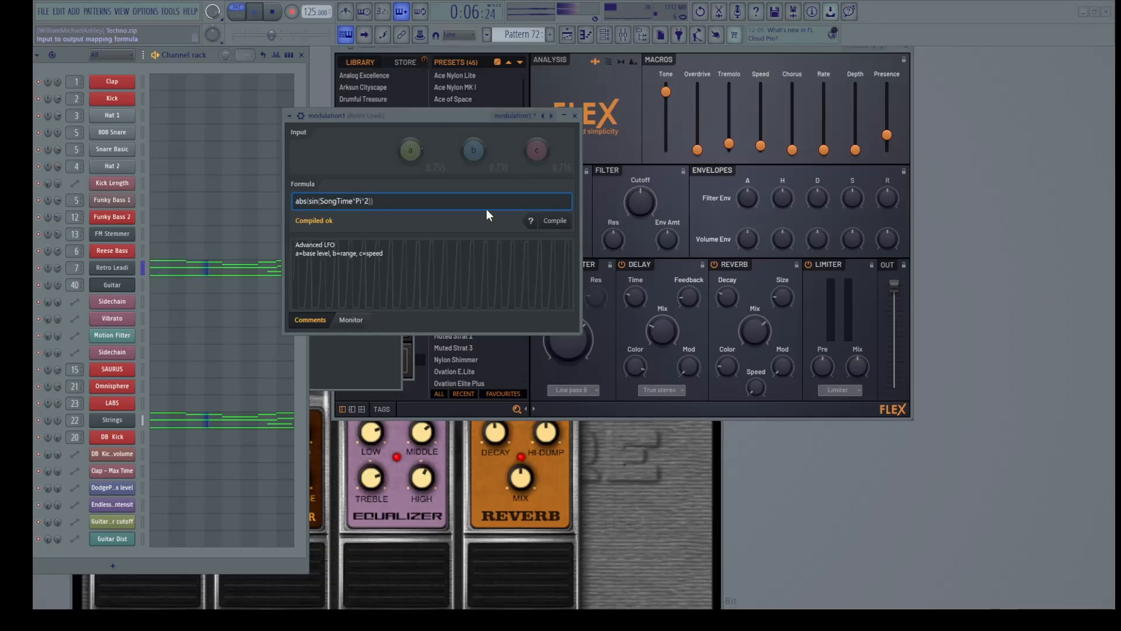
{"action": "left_click", "coordinate": [569, 223]}
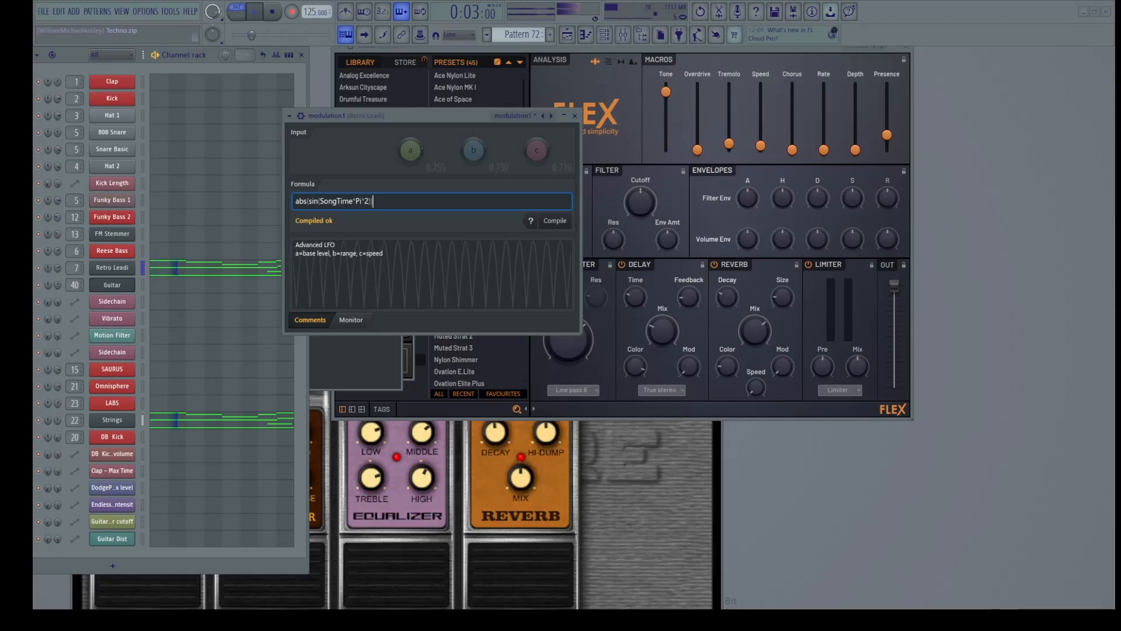
{"action": "key", "text": "alt+Tab"}
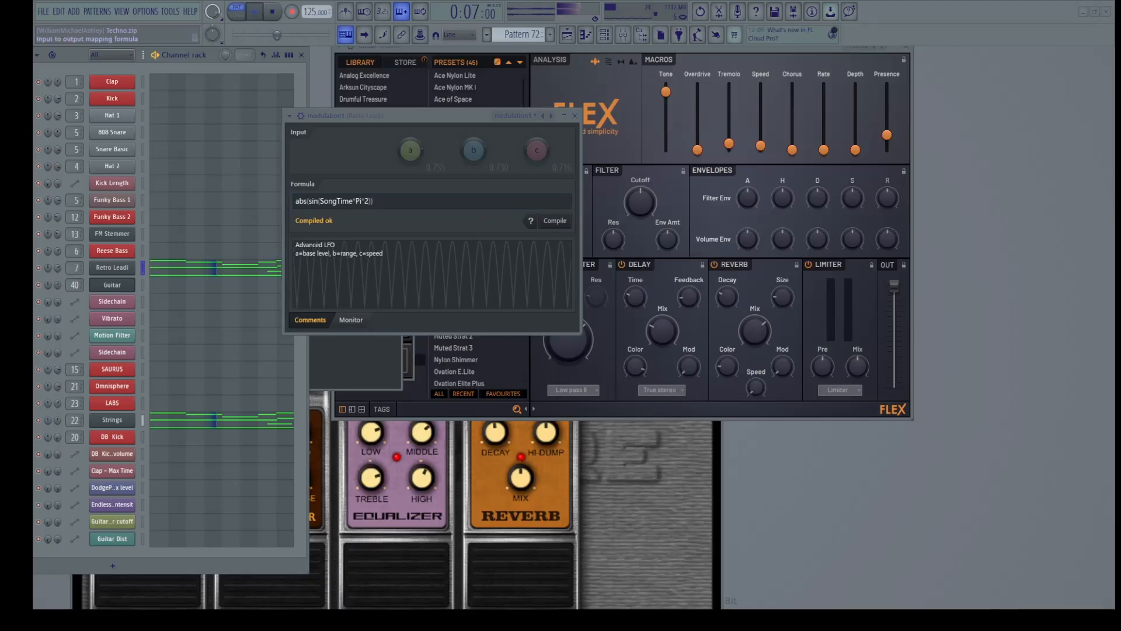
Paste SongTime - floor(SongTime) over the formula and compile it to preview the sawtooth
{"action": "key", "text": "alt+Tab"}
{"action": "key", "text": "ctrl+a"}
{"action": "type", "text": "SongTime - floor(SongTime)"}
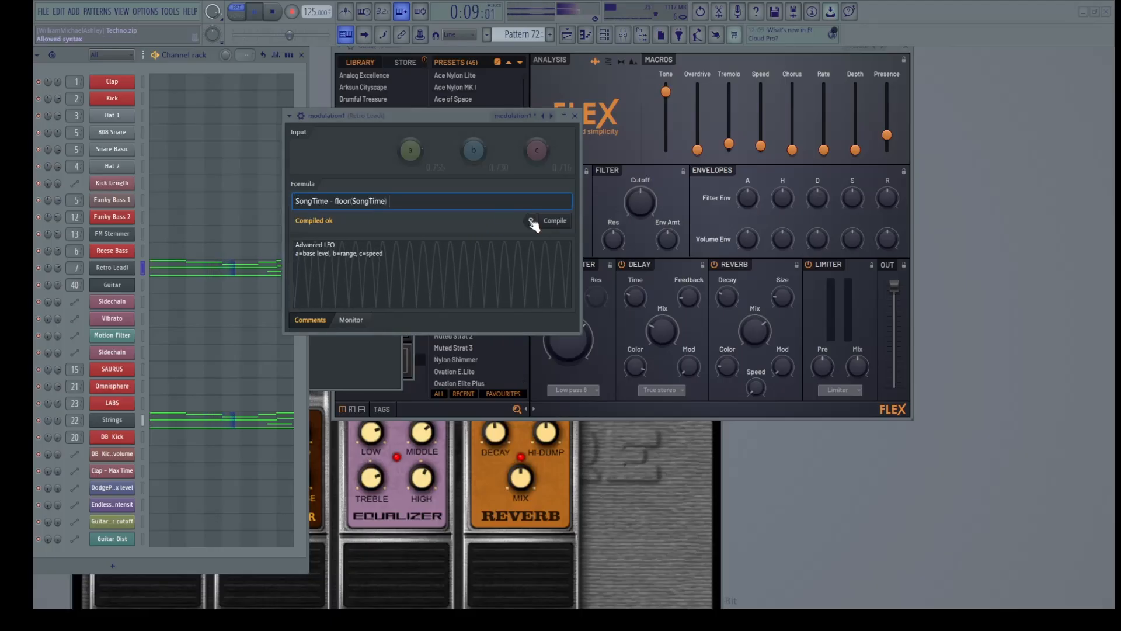
{"action": "left_click", "coordinate": [565, 222]}
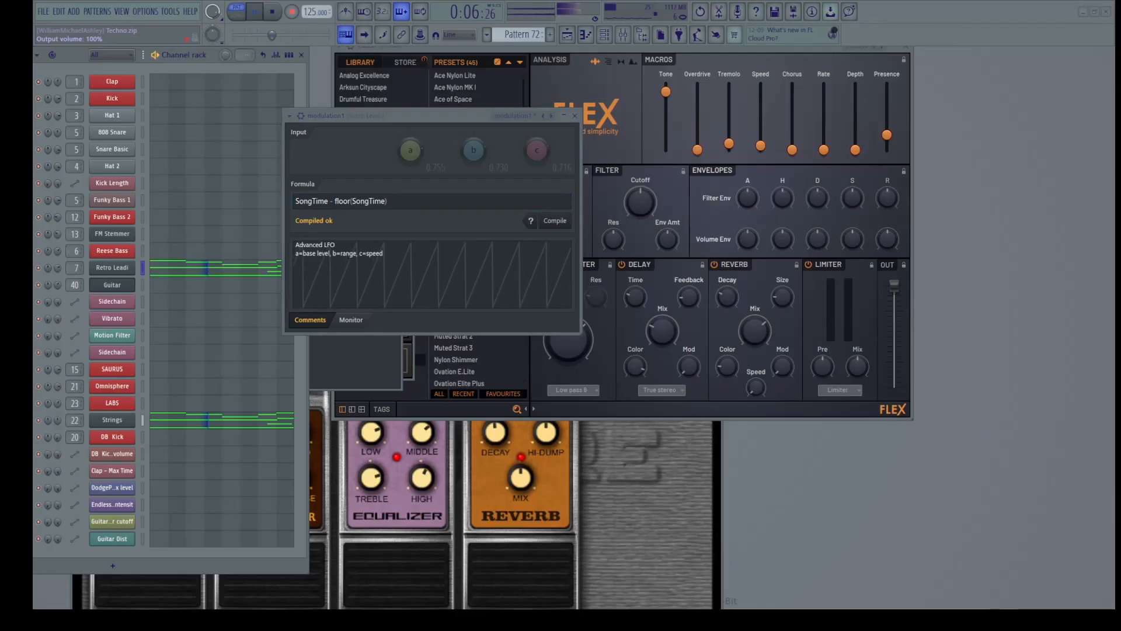
{"action": "left_click", "coordinate": [403, 205]}
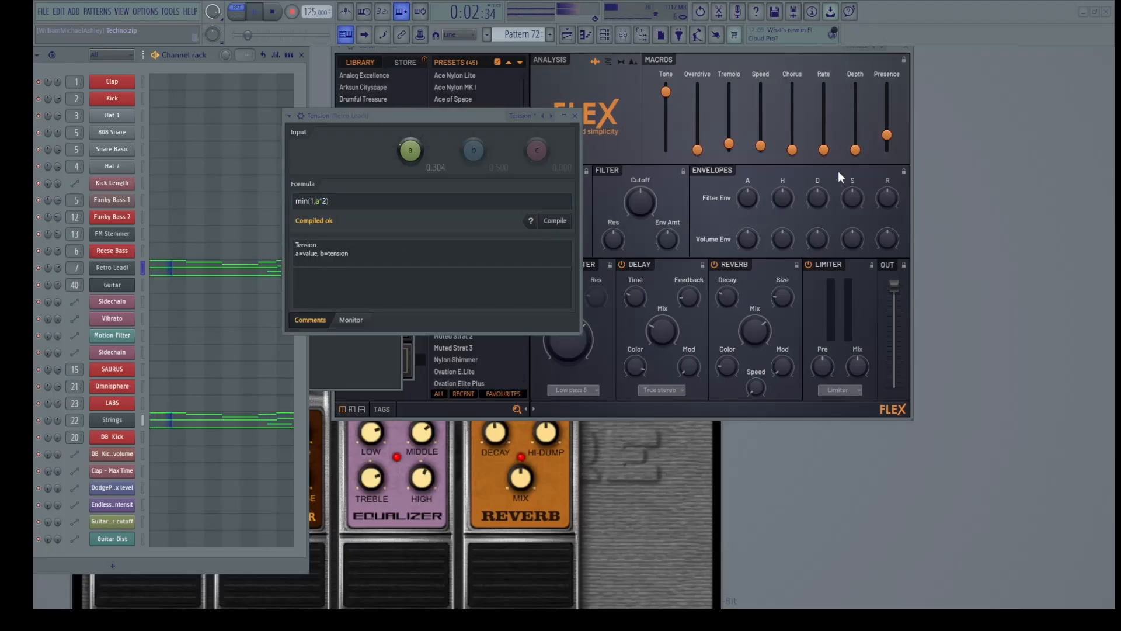
Select the whole Tension formula min(1,a^2) and paste ceil(x^4)/4 over it
{"action": "left_click", "coordinate": [411, 201]}
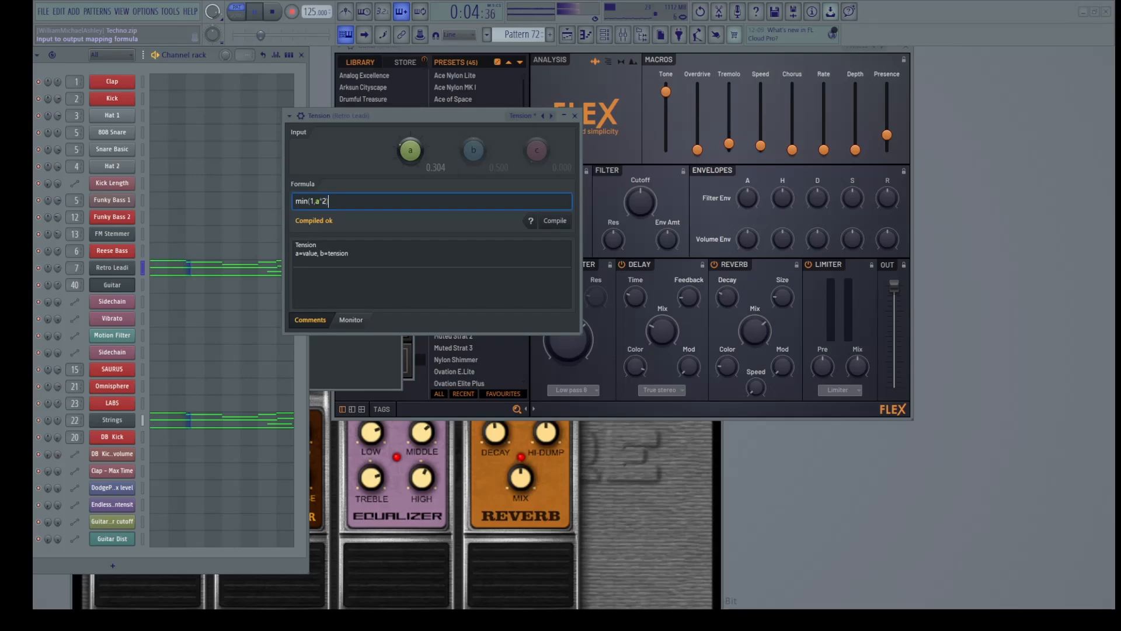
{"action": "key", "text": "ctrl+a"}
{"action": "type", "text": "ceil(x^4)/4"}
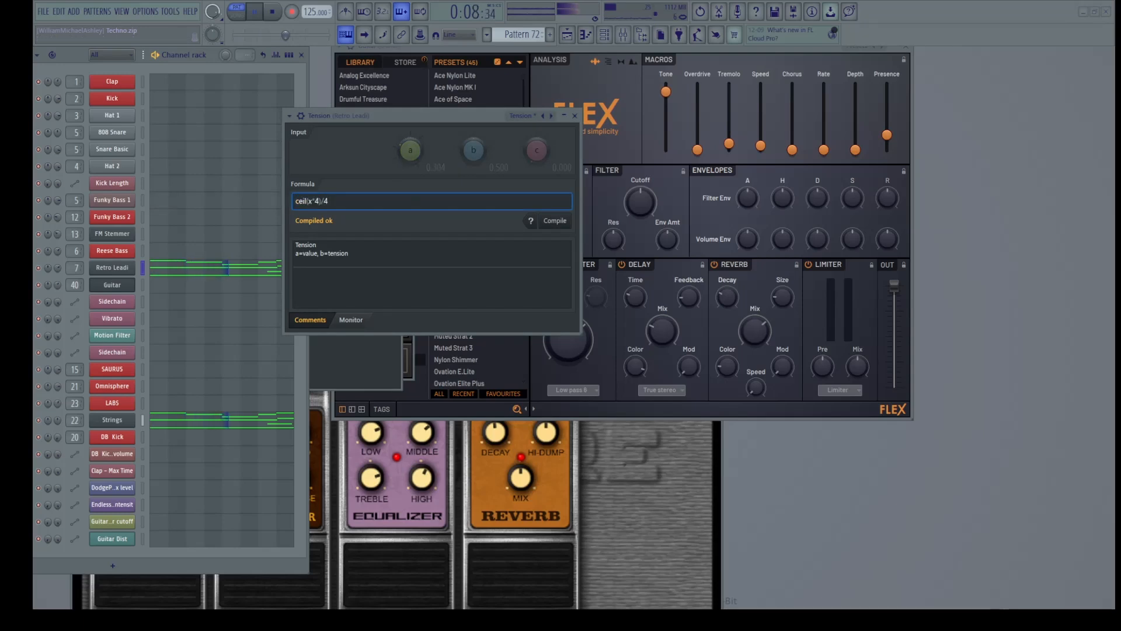
Swap x for a in the ceil formula, then replace the formula with min(1,x^2)
{"action": "double_click", "coordinate": [309, 201]}
{"action": "type", "text": "a"}
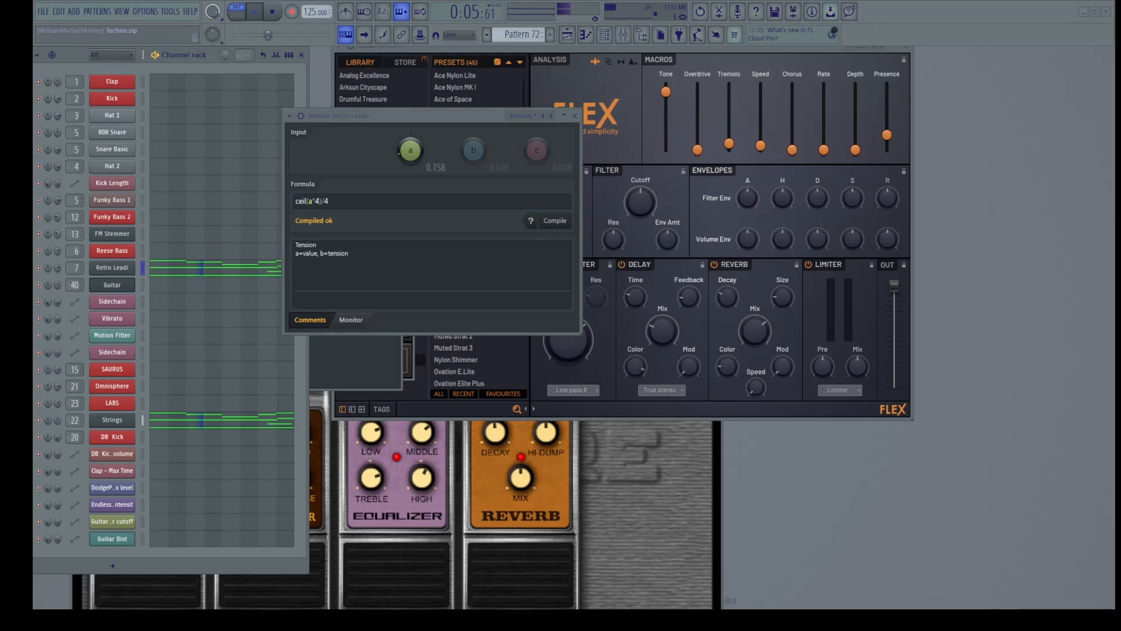
{"action": "left_click", "coordinate": [383, 200]}
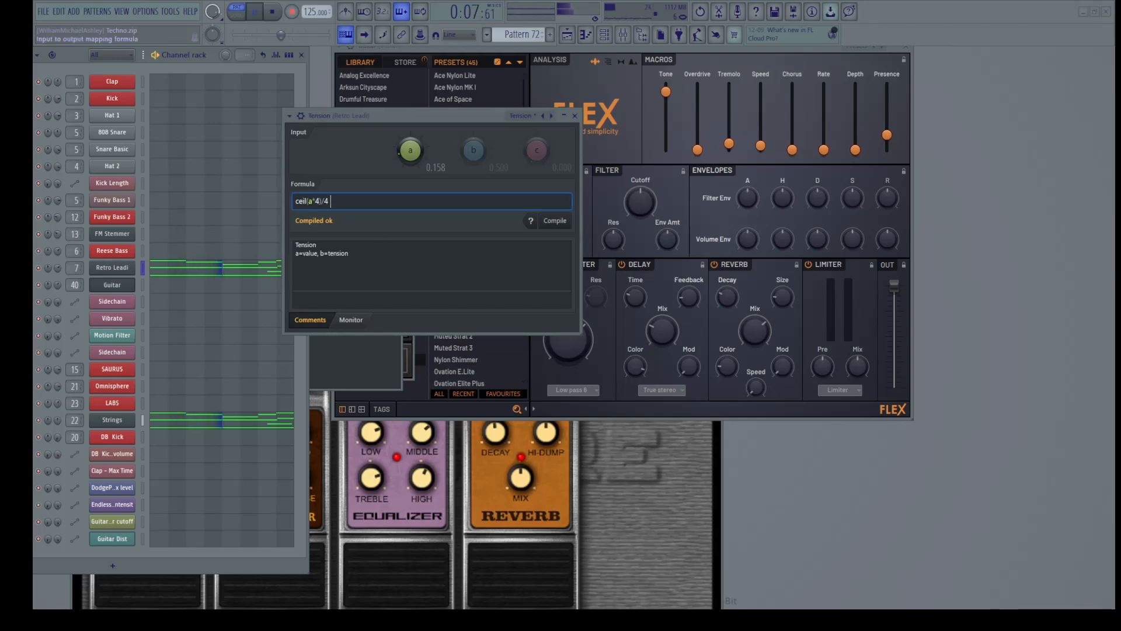
{"action": "key", "text": "ctrl+a"}
{"action": "type", "text": "min(1,x^2)"}
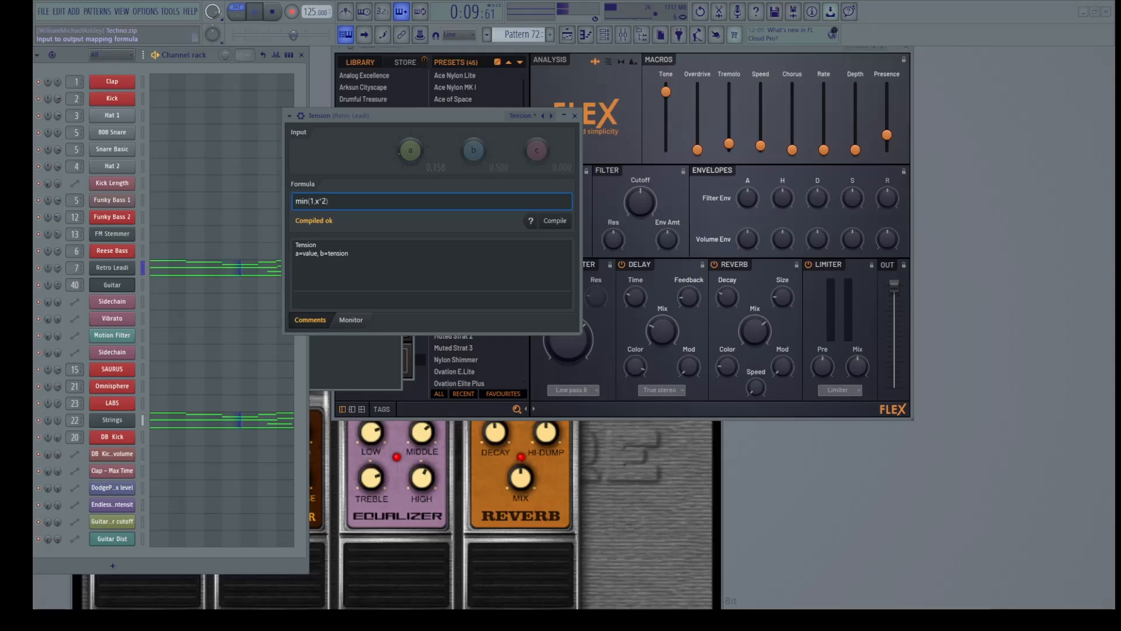
Restore min(1,a^2) and raise input a
{"action": "key", "text": "BackSpace"}
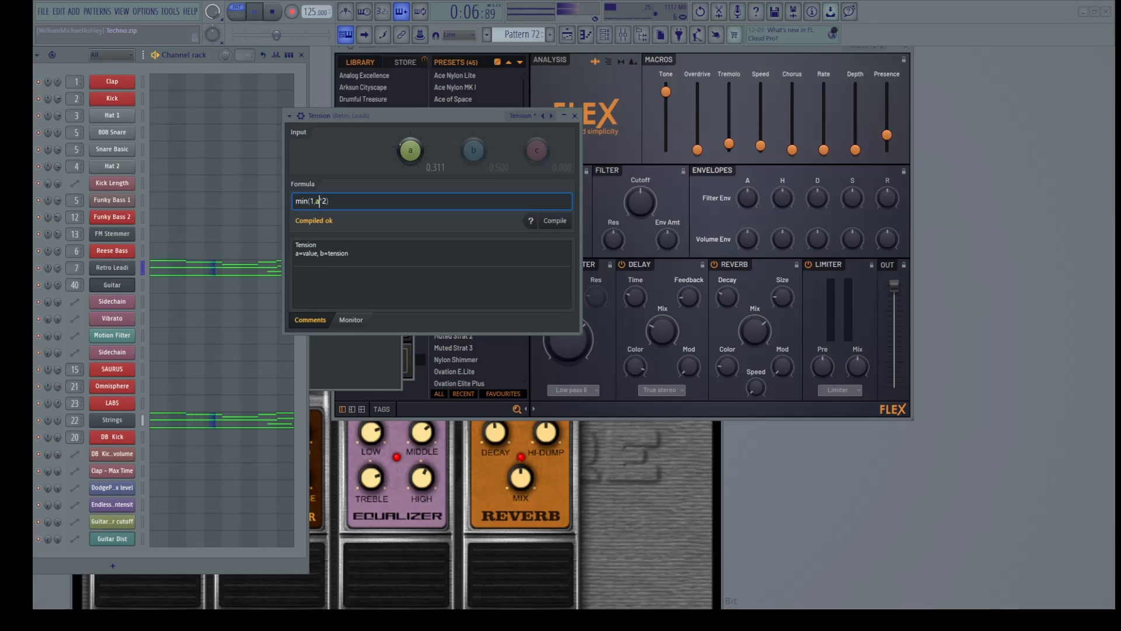
{"action": "key", "text": "Return"}
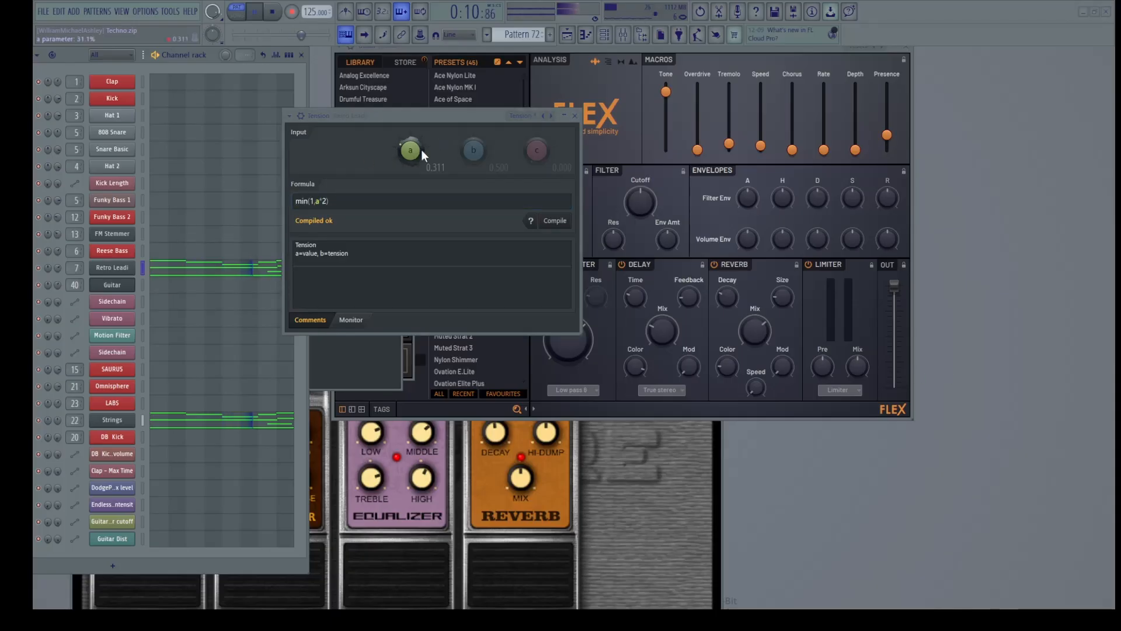
{"action": "left_click_drag", "start_coordinate": [412, 153], "coordinate": [367, 175]}
Replace the Tension formula with max(0,x-0.2)
{"action": "left_click", "coordinate": [378, 201]}
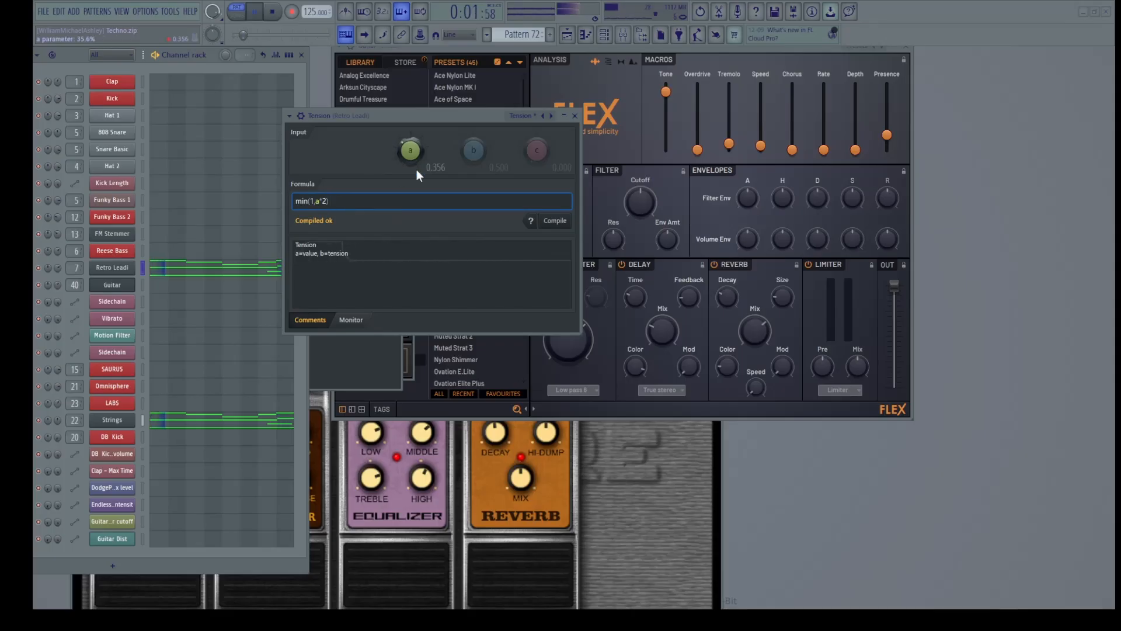
{"action": "key", "text": "ctrl+a"}
{"action": "type", "text": "max(0,x-0.2)"}
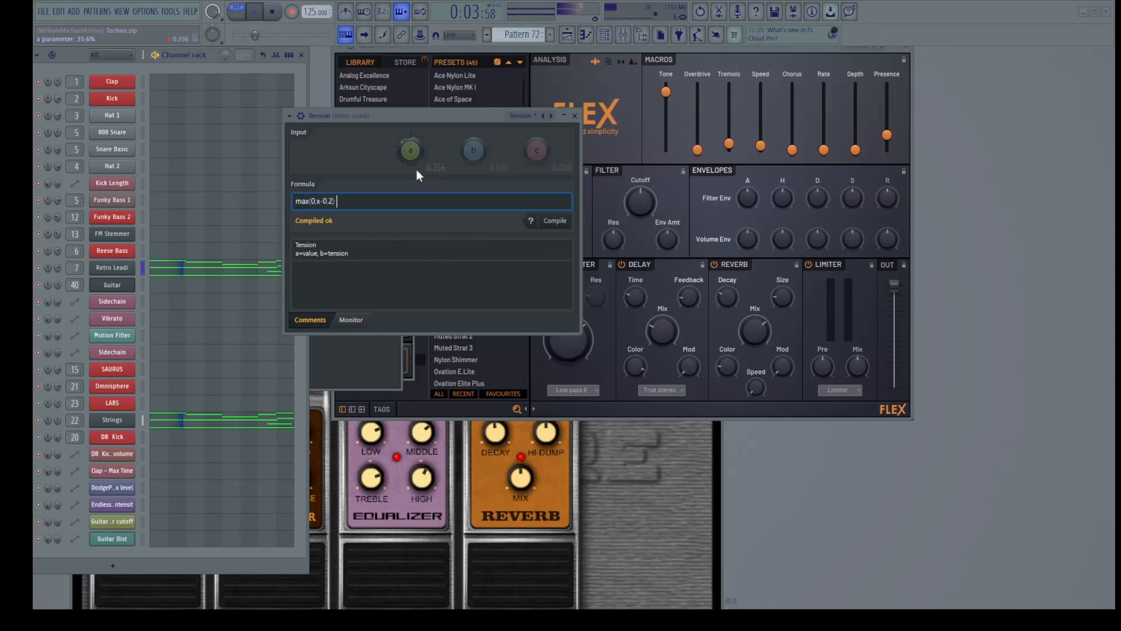
Change x to a, compile max(0,a-0.2), and raise input a to 0.484
{"action": "key", "text": "Left"}
{"action": "key", "text": "Left"}
{"action": "key", "text": "Left"}
{"action": "key", "text": "Left"}
{"action": "key", "text": "Left"}
{"action": "key", "text": "BackSpace"}
{"action": "type", "text": "a"}
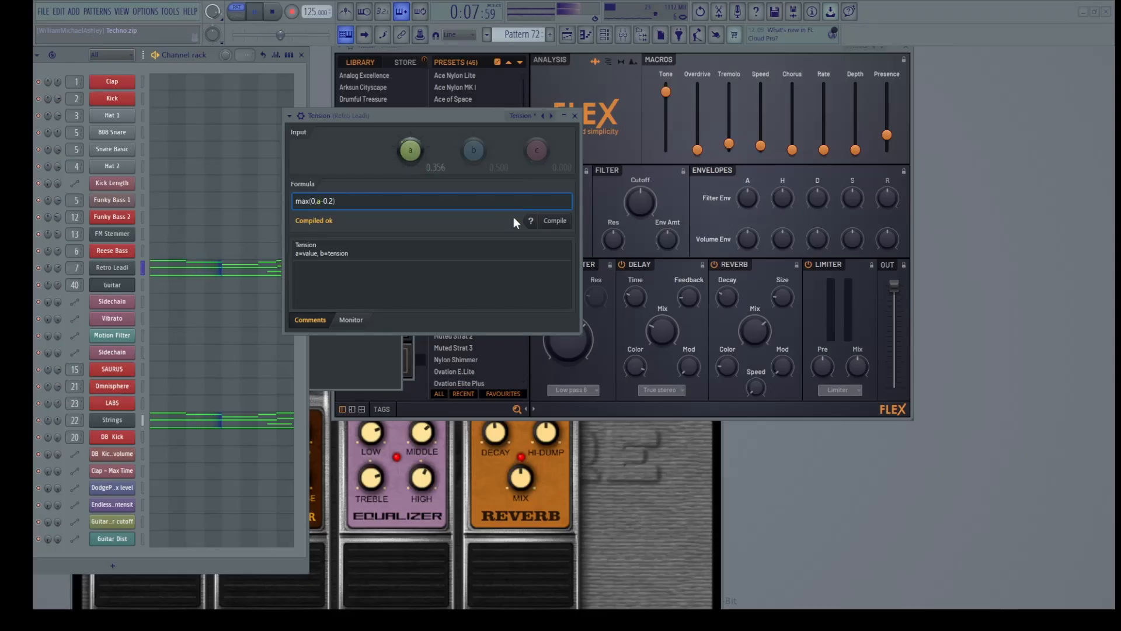
{"action": "left_click", "coordinate": [555, 221]}
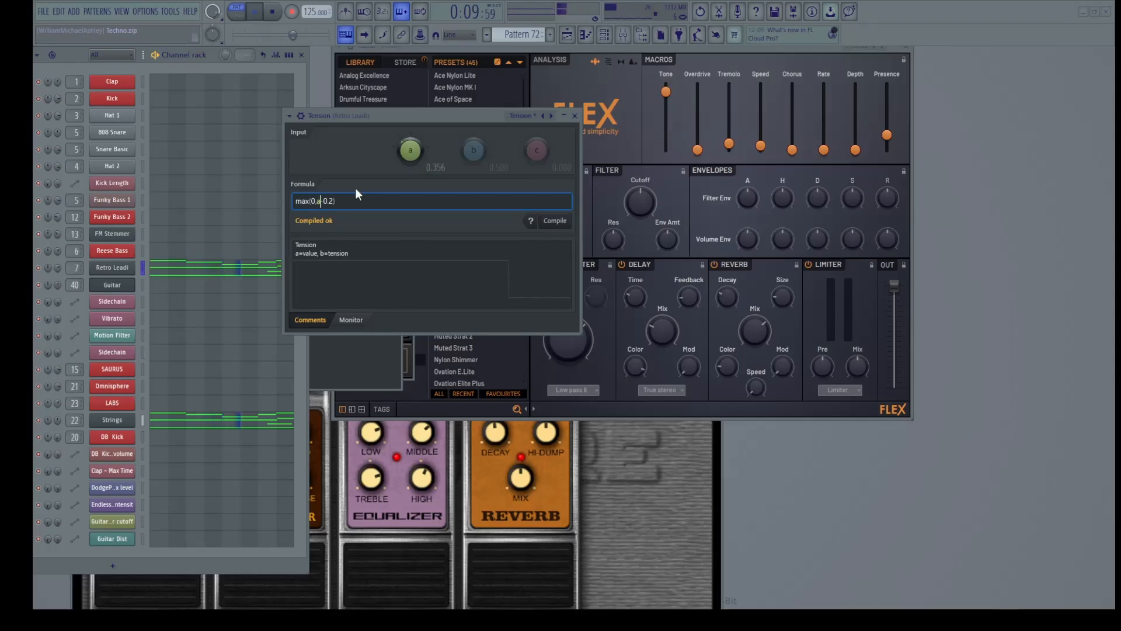
{"action": "mouse_move", "coordinate": [410, 148]}
{"action": "left_mouse_down"}
{"action": "mouse_move", "coordinate": [410, 125]}
{"action": "mouse_move", "coordinate": [410, 165]}
{"action": "left_mouse_up"}
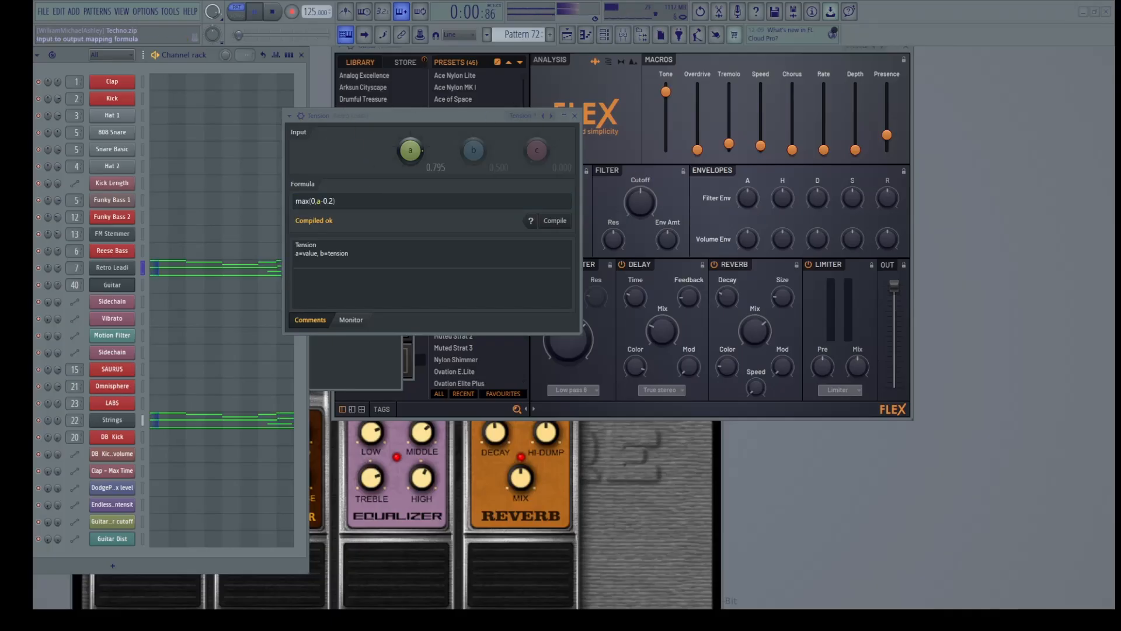
Replace max(0,a-0.2) with the template min(1,max(0,expression))
{"action": "left_click", "coordinate": [362, 201]}
{"action": "key", "text": "ctrl+a"}
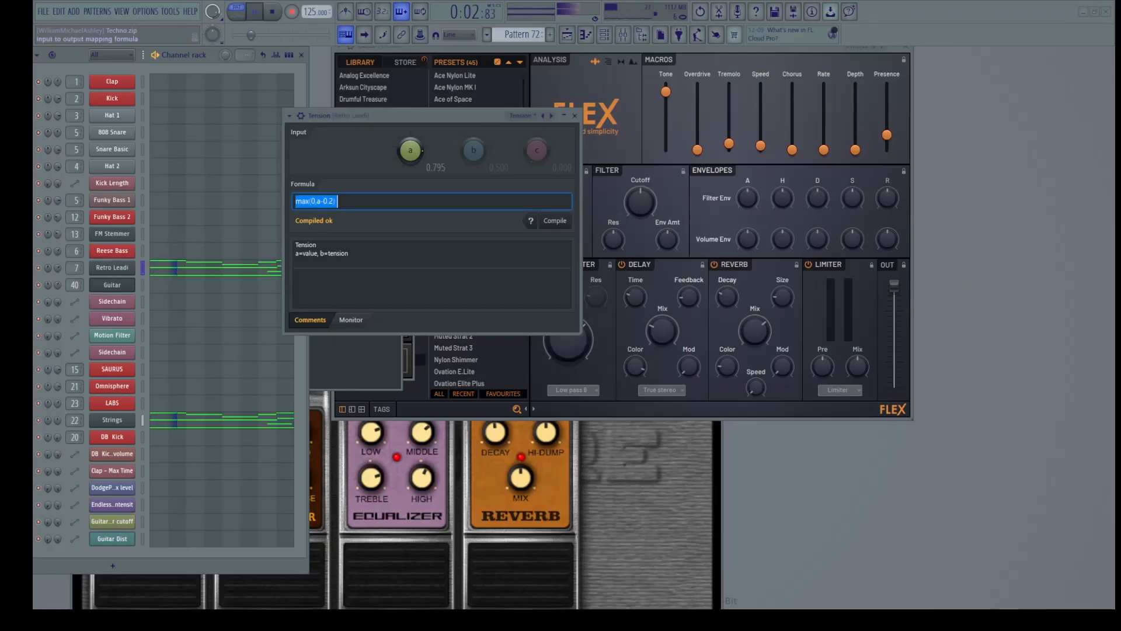
{"action": "type", "text": "min(1,max(0,expression))"}
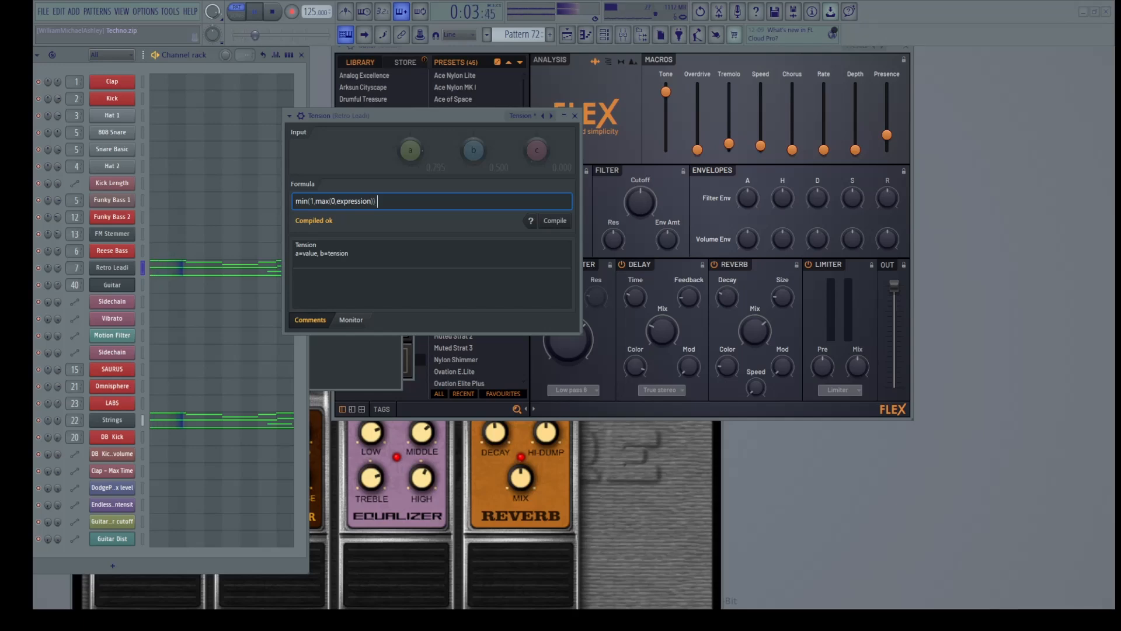
Replace the placeholder 'expression' with cos(SongTime*Pi*2)
{"action": "key", "text": "alt+Tab"}
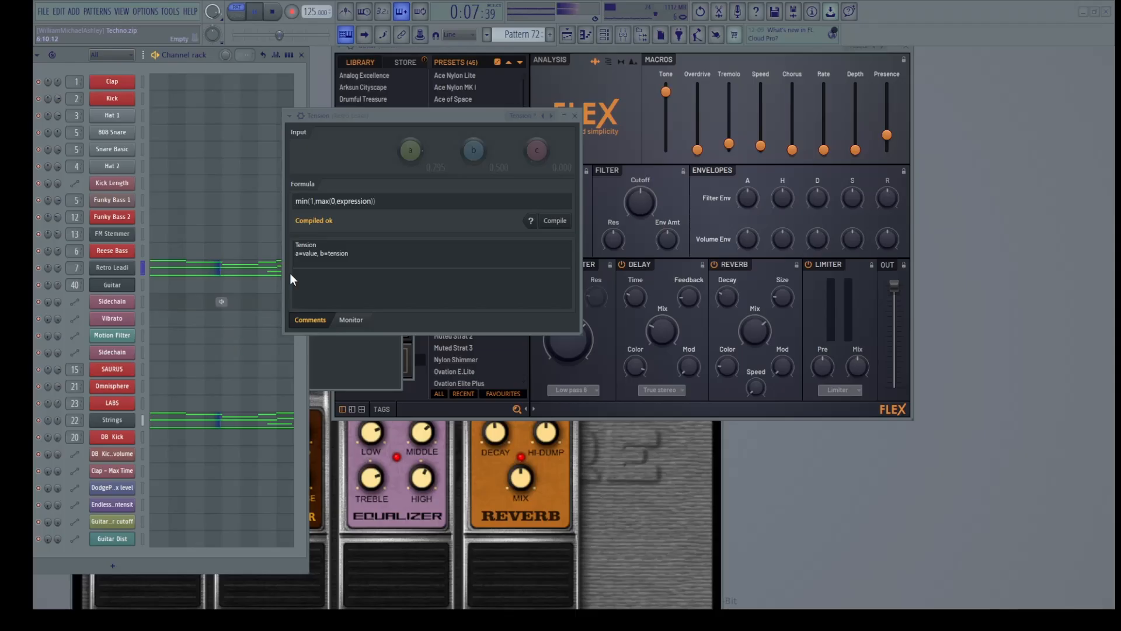
{"action": "left_click", "coordinate": [331, 204]}
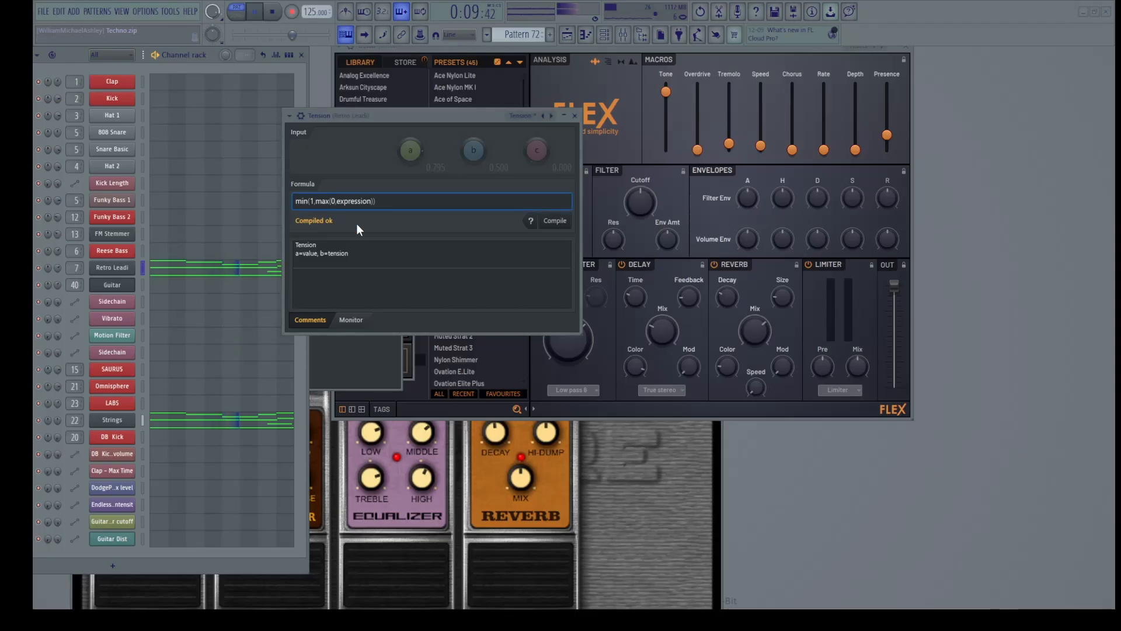
{"action": "key", "text": "shift+Right"}
{"action": "key", "text": "shift+Right"}
{"action": "key", "text": "shift+Right"}
{"action": "key", "text": "shift+Right"}
{"action": "key", "text": "shift+Right"}
{"action": "key", "text": "shift+Right"}
{"action": "key", "text": "shift+Right"}
{"action": "key", "text": "shift+Right"}
{"action": "key", "text": "shift+Right"}
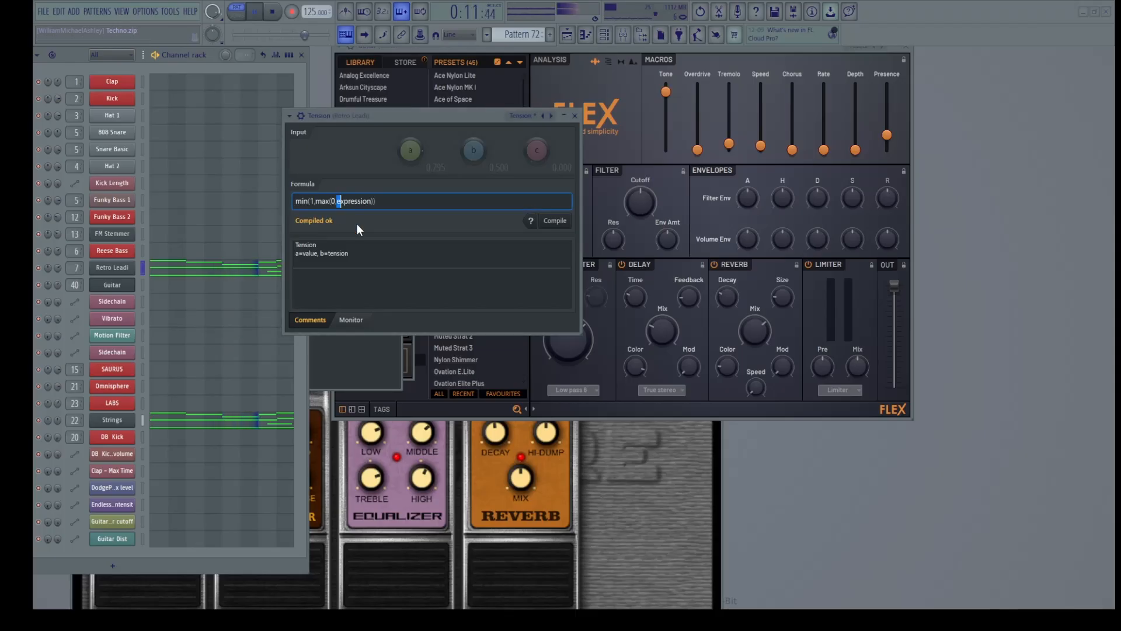
{"action": "key", "text": "shift+Right"}
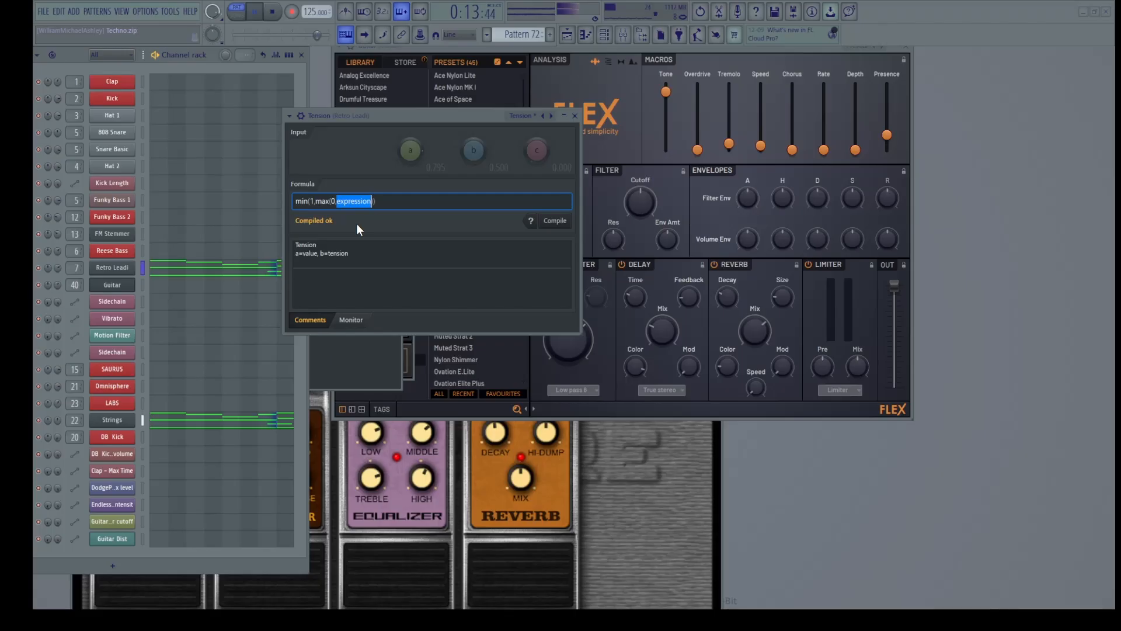
{"action": "type", "text": "cos(SongTime*Pi*2)"}
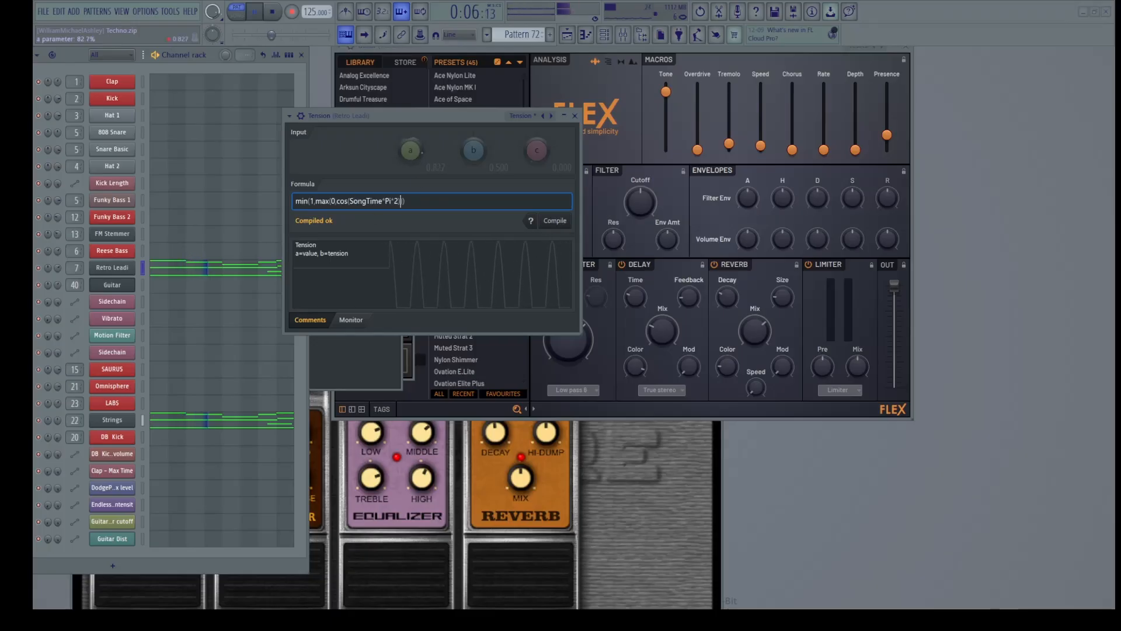
Close the cosine with ')', set the upper limit to 0.5 and the lower limit to a
{"action": "left_click", "coordinate": [402, 201]}
{"action": "type", "text": ")"}
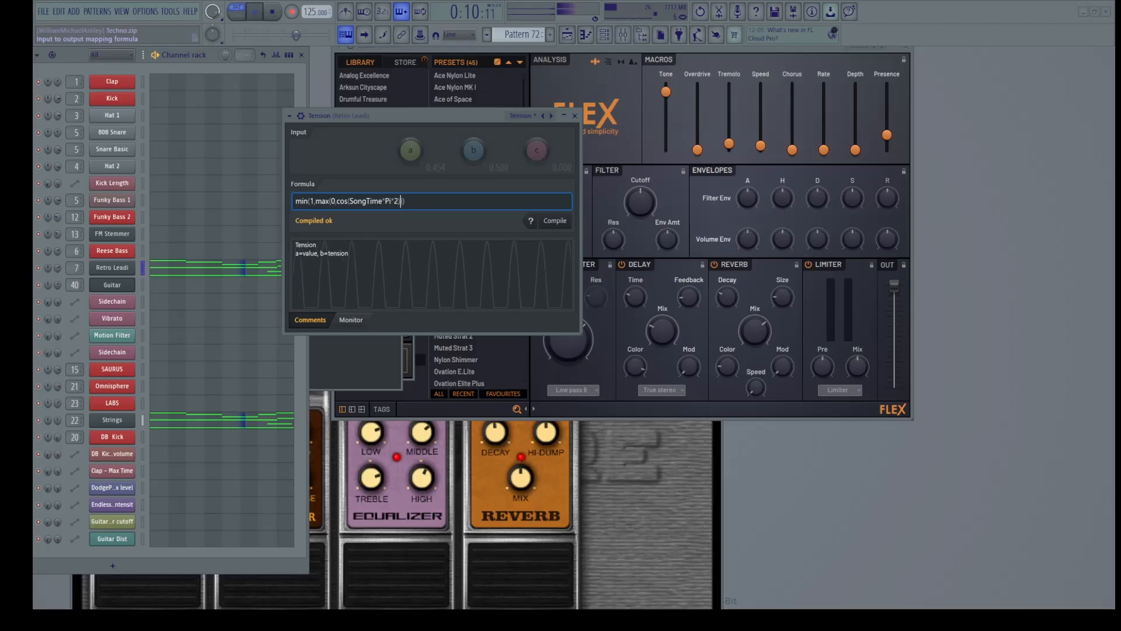
{"action": "left_click", "coordinate": [314, 201]}
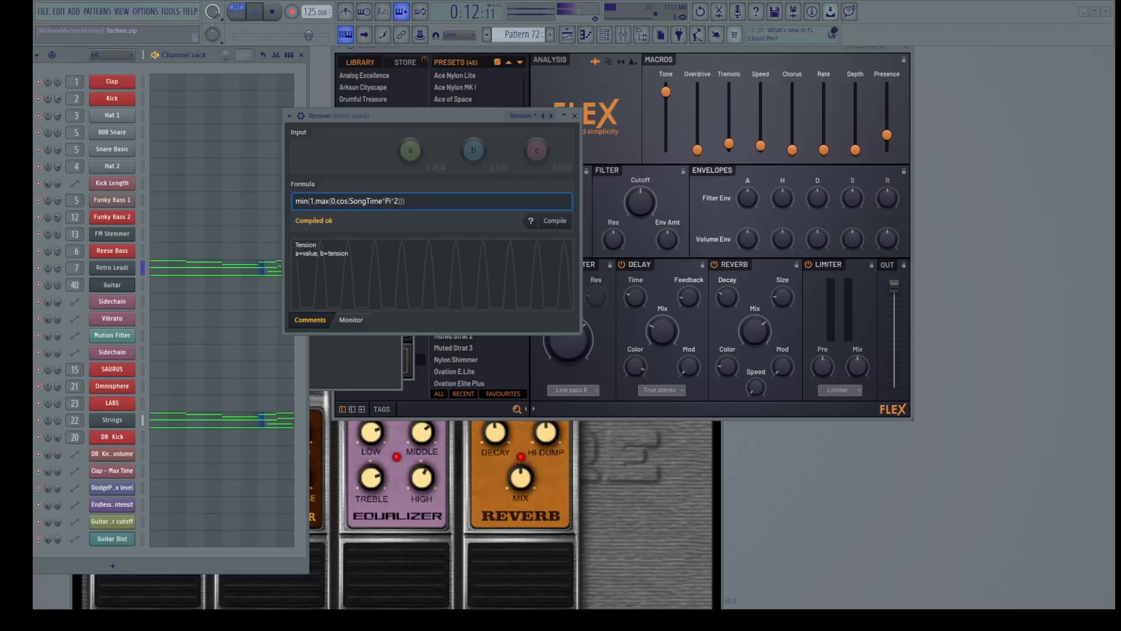
{"action": "key", "text": "BackSpace"}
{"action": "type", "text": "0.5"}
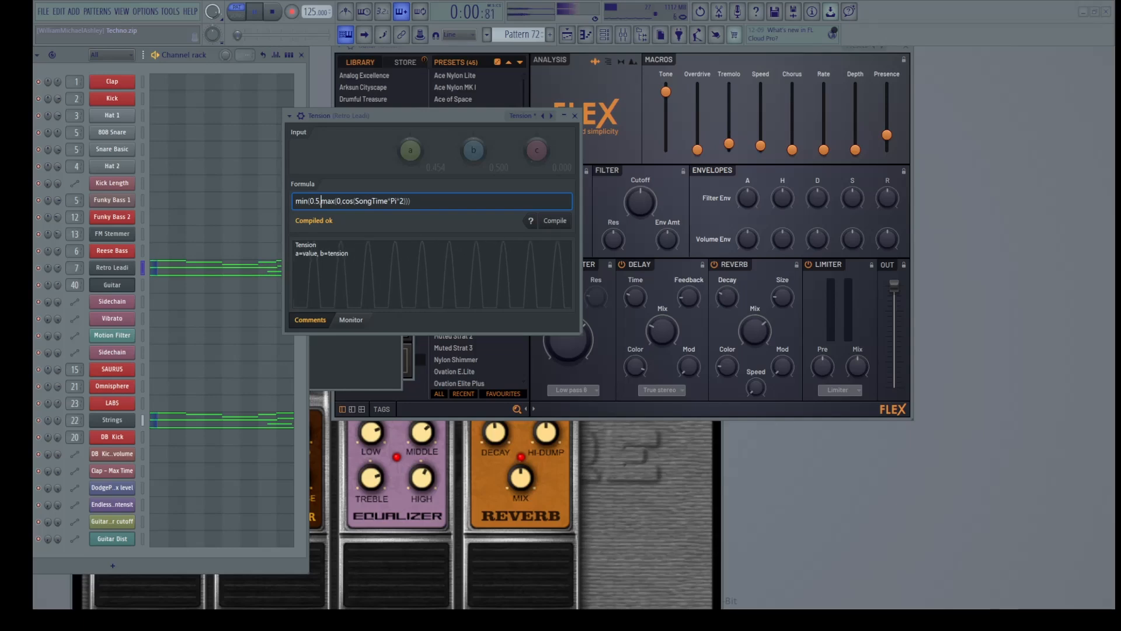
{"action": "type", "text": "."}
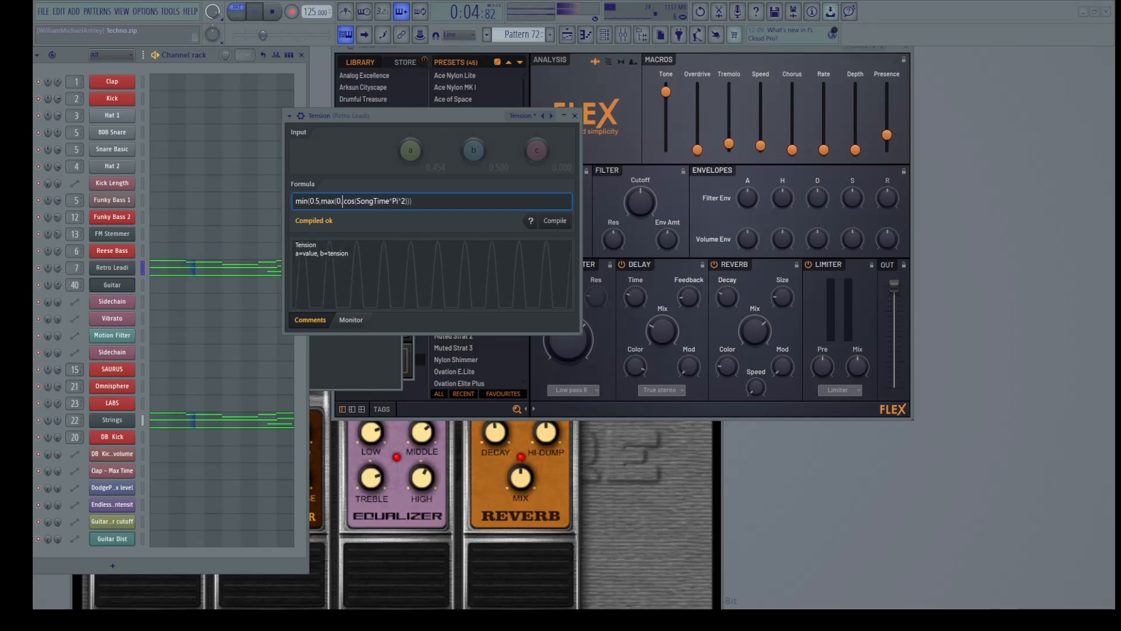
{"action": "type", "text": "7"}
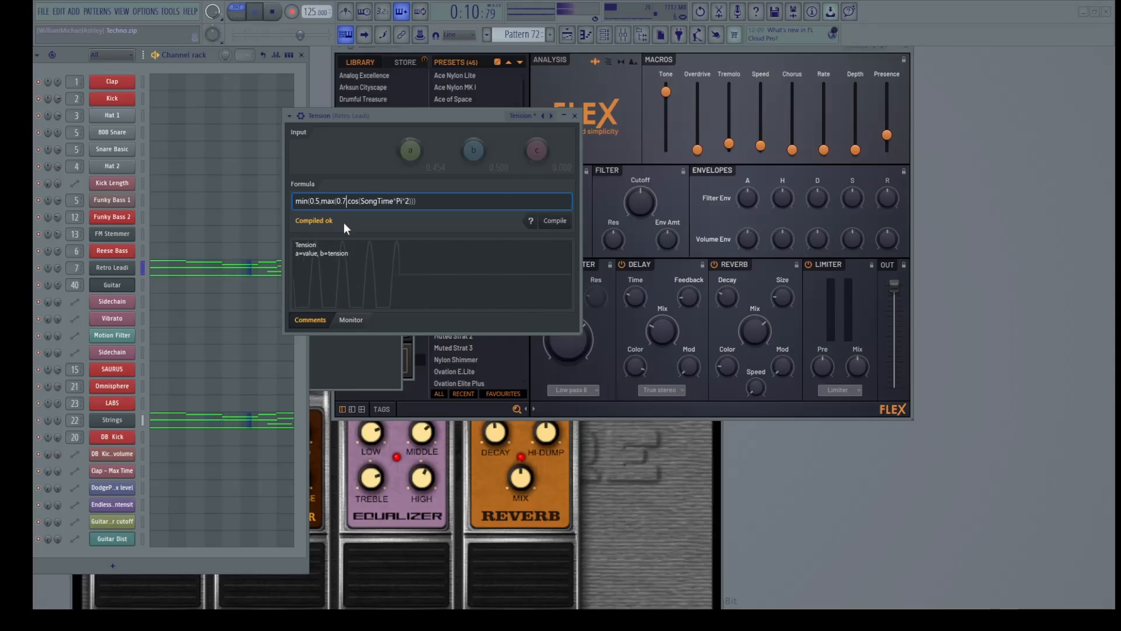
{"action": "key", "text": "BackSpace"}
{"action": "key", "text": "BackSpace"}
{"action": "key", "text": "BackSpace"}
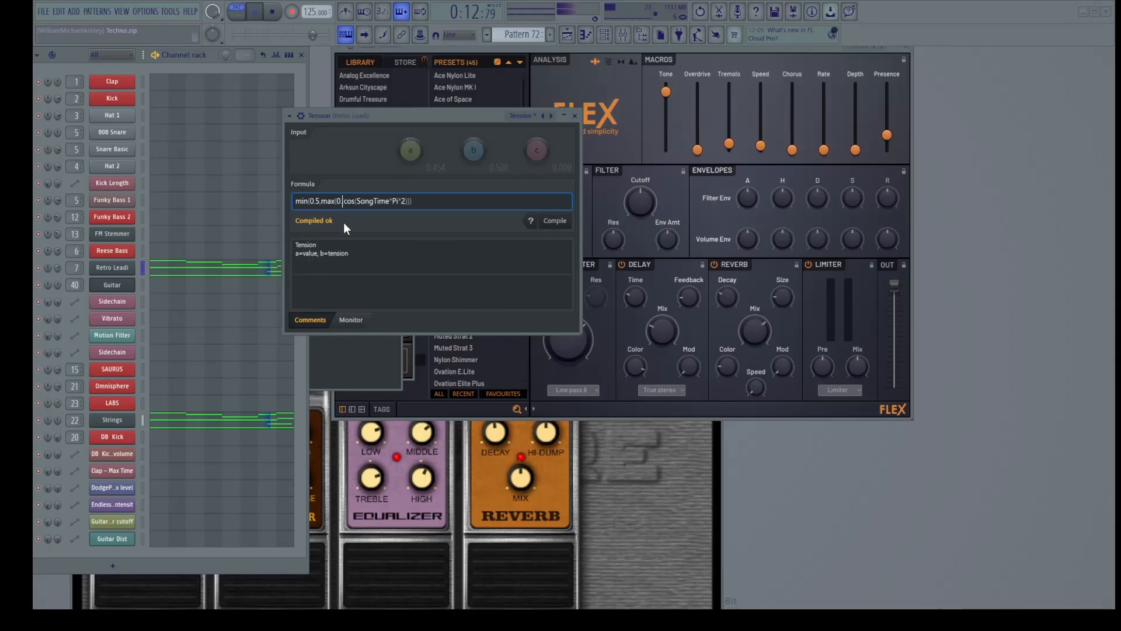
{"action": "type", "text": "a"}
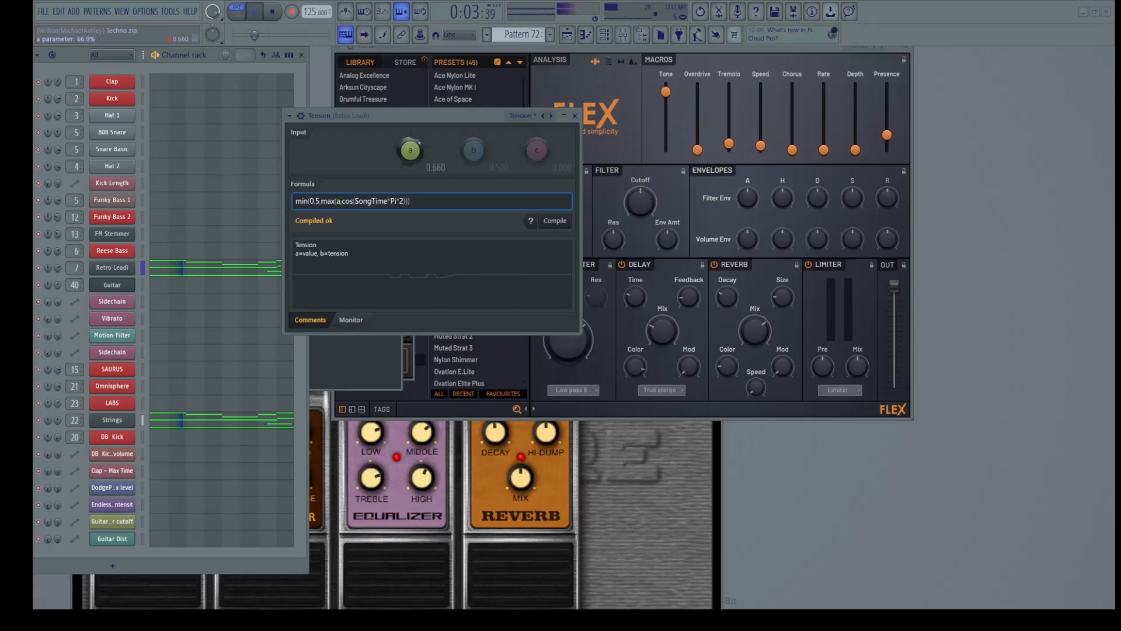
Lower input a and replace the 0.5 upper limit with input b
{"action": "mouse_move", "coordinate": [410, 151]}
{"action": "left_mouse_down"}
{"action": "mouse_move", "coordinate": [410, 131]}
{"action": "mouse_move", "coordinate": [407, 167]}
{"action": "left_mouse_up"}
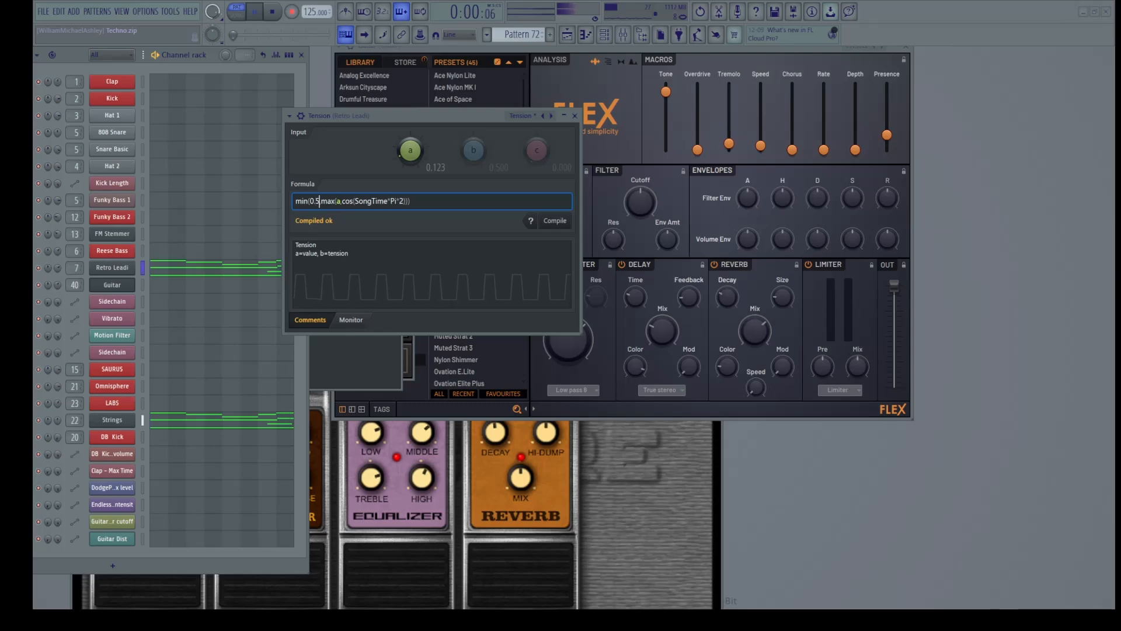
{"action": "left_click", "coordinate": [315, 201]}
{"action": "key", "text": "Delete"}
{"action": "key", "text": "Delete"}
{"action": "key", "text": "BackSpace"}
{"action": "type", "text": "b"}
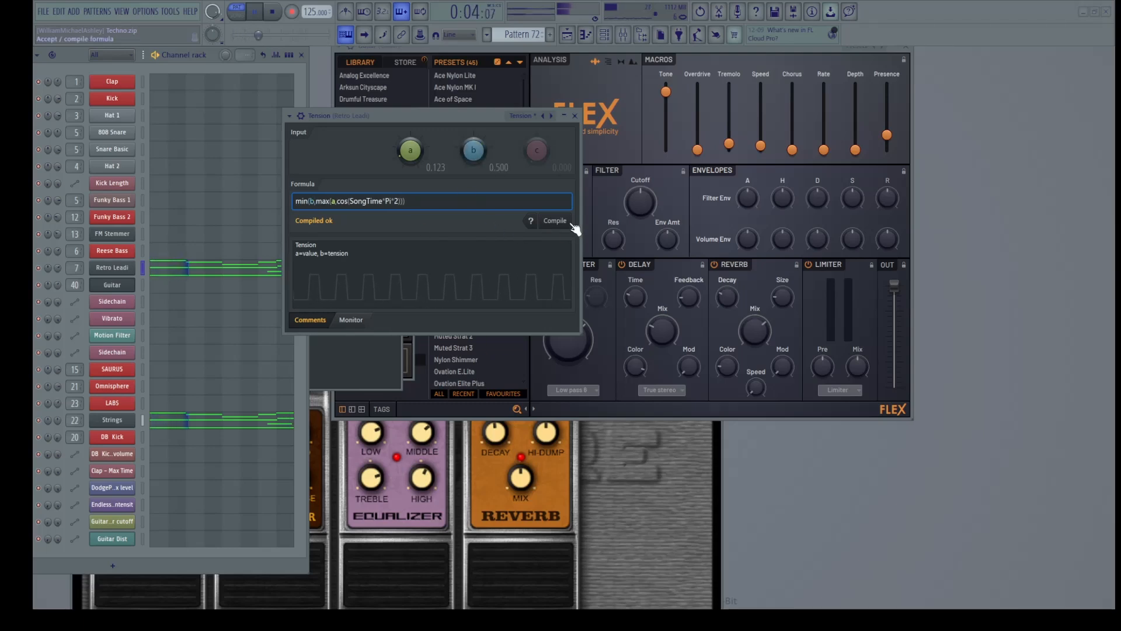
Tune input b to 0.634 and input a to 0.151 for a clipped pulse wave
{"action": "left_click_drag", "start_coordinate": [481, 159], "coordinate": [415, 126]}
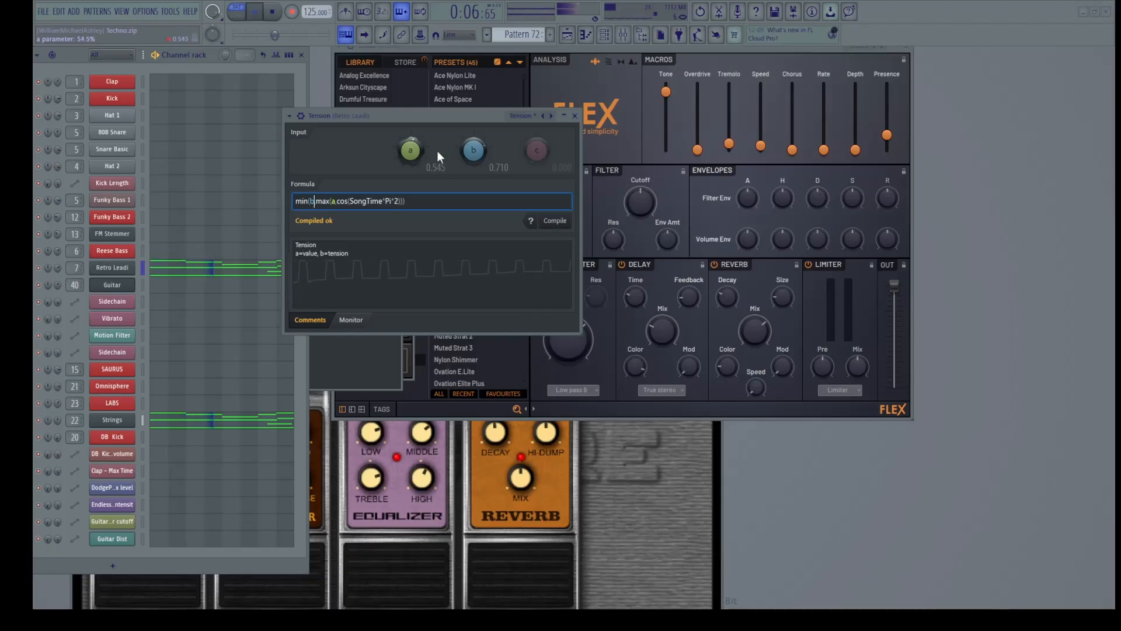
{"action": "left_click_drag", "start_coordinate": [473, 150], "coordinate": [473, 153]}
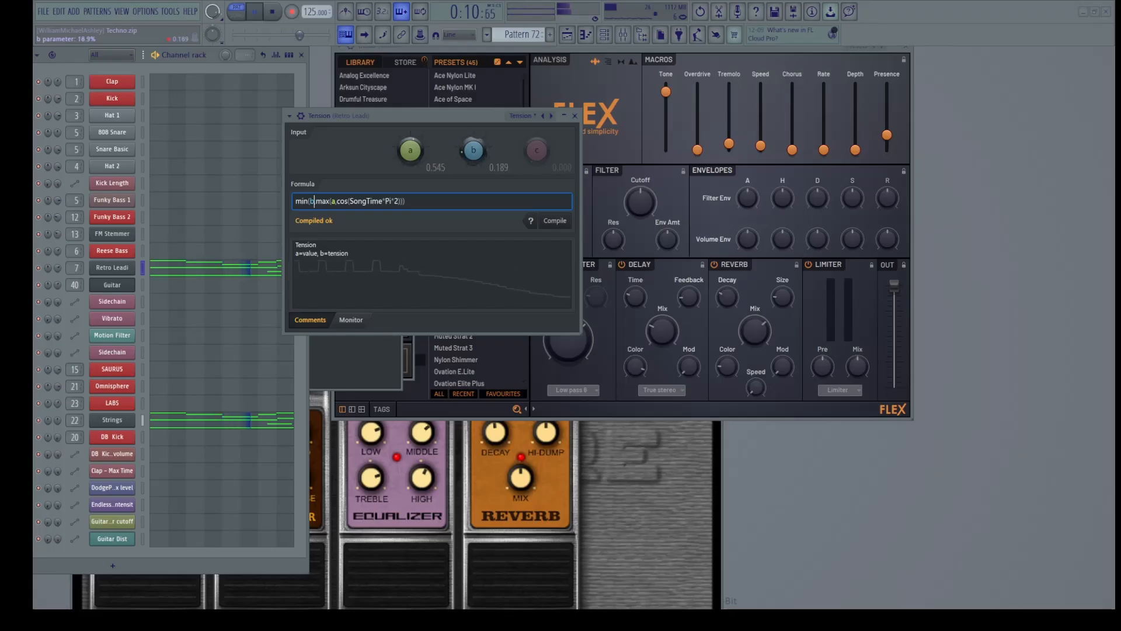
{"action": "left_click_drag", "start_coordinate": [410, 150], "coordinate": [410, 152]}
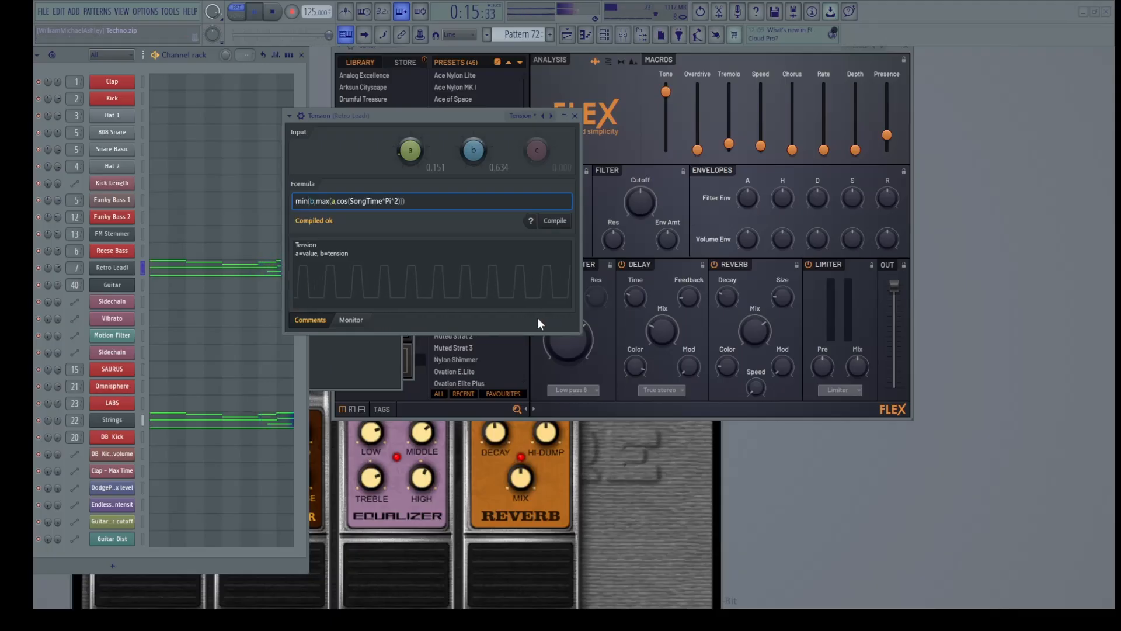
Change min to sqrt, compile, and rework input b down and back up to 0.614
{"action": "key", "text": "BackSpace"}
{"action": "key", "text": "BackSpace"}
{"action": "key", "text": "BackSpace"}
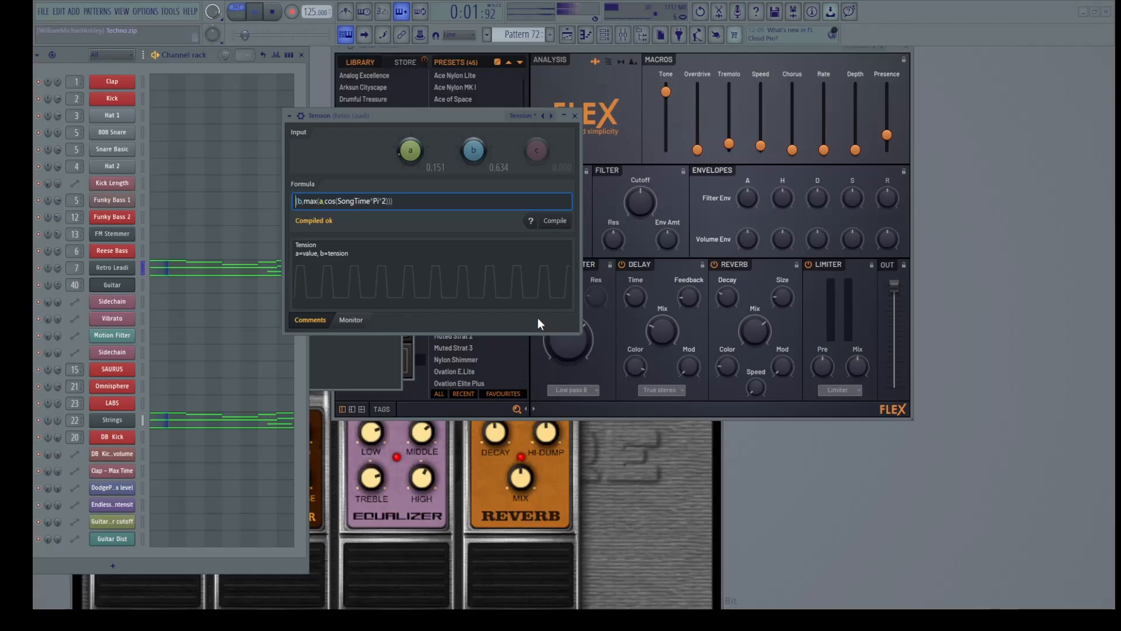
{"action": "type", "text": "sqr"}
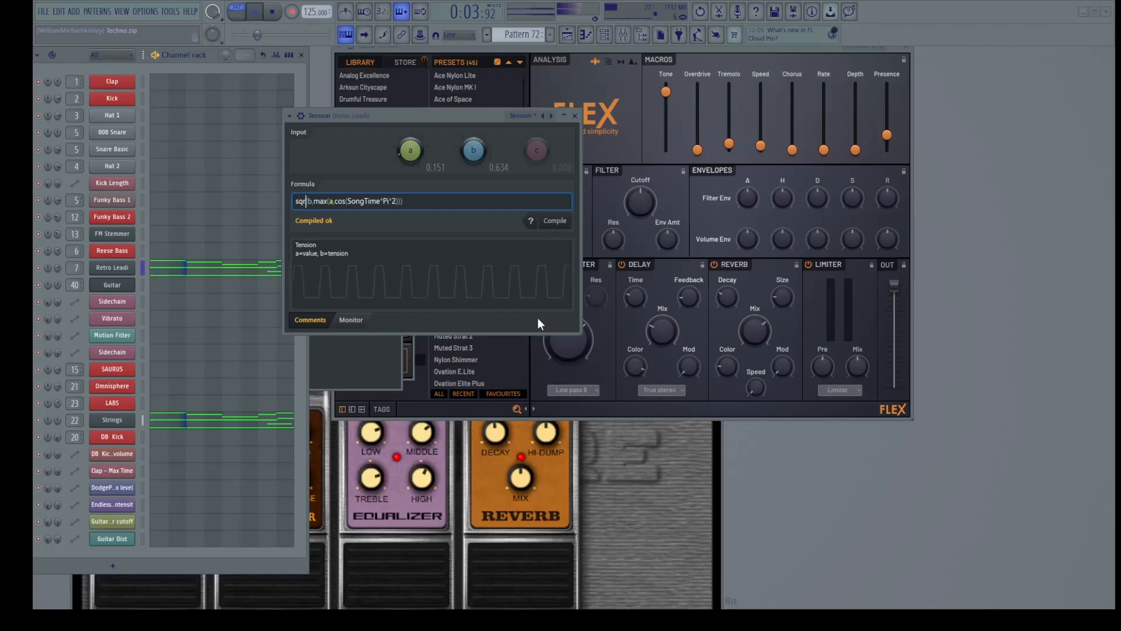
{"action": "type", "text": "t"}
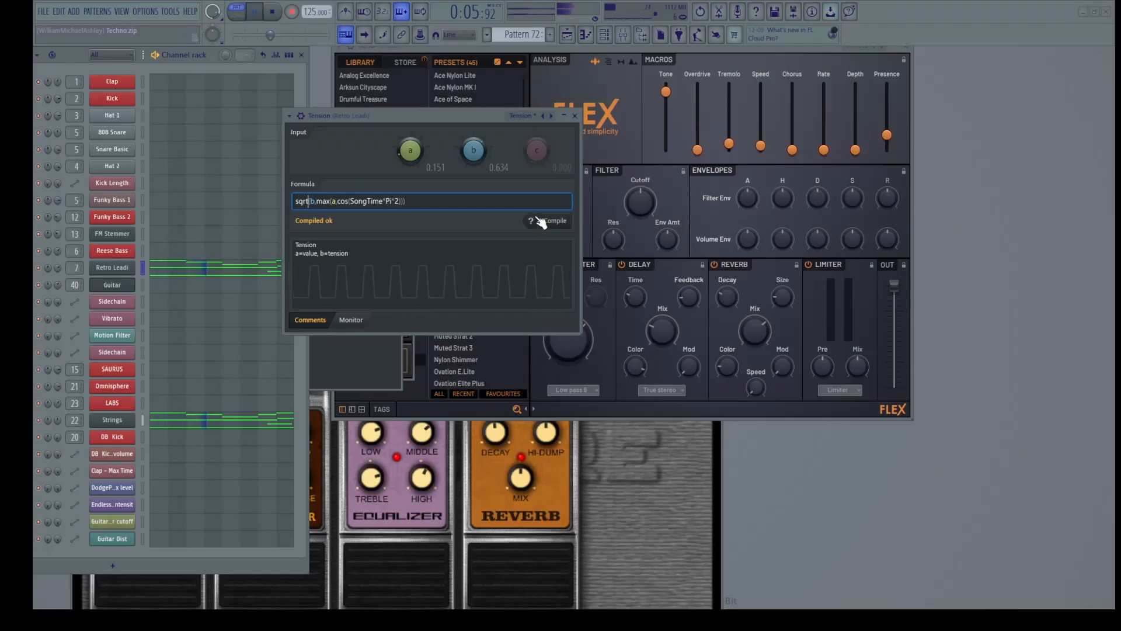
{"action": "left_click", "coordinate": [561, 222]}
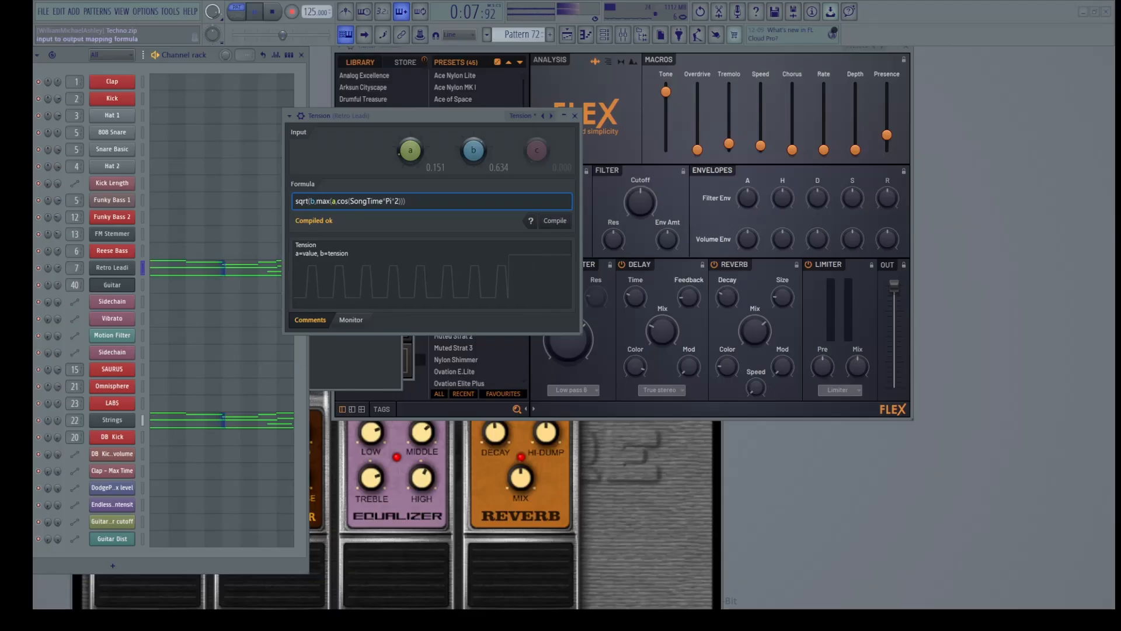
{"action": "left_click_drag", "start_coordinate": [473, 150], "coordinate": [474, 169]}
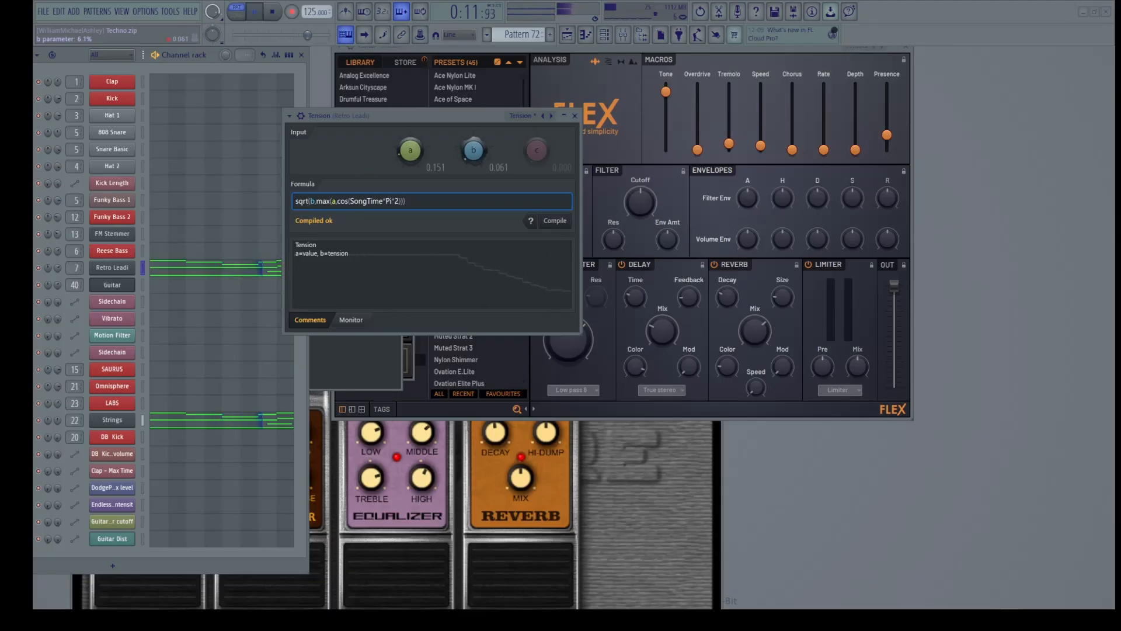
{"action": "left_click_drag", "start_coordinate": [473, 175], "coordinate": [473, 158]}
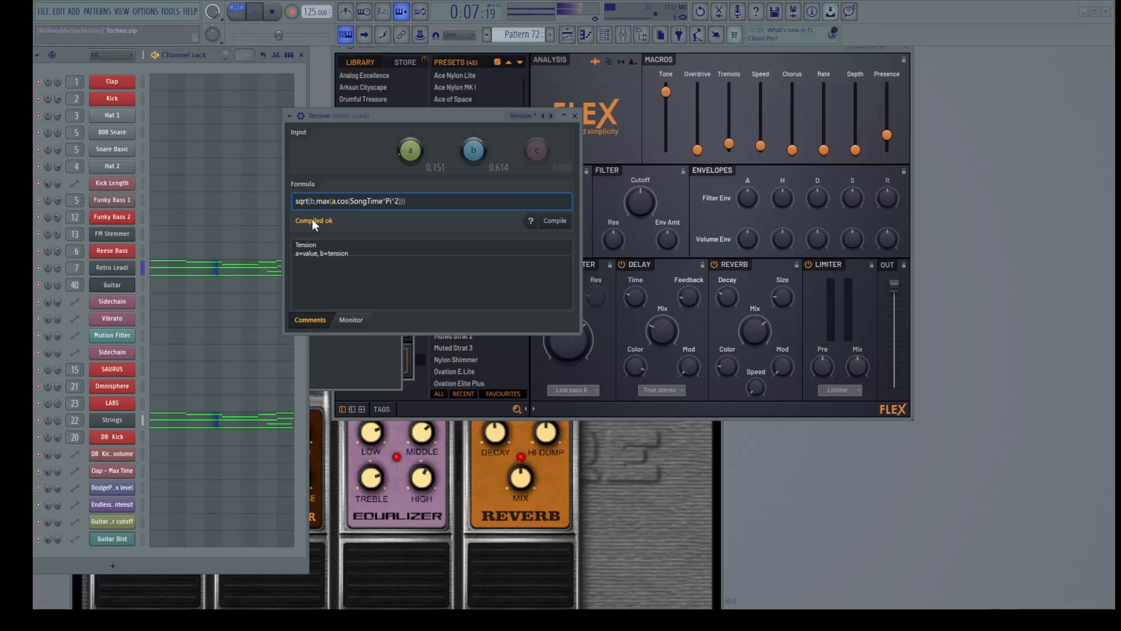
Replace sqrt with min and clean up the stray characters around Pi*
{"action": "key", "text": "BackSpace"}
{"action": "key", "text": "BackSpace"}
{"action": "key", "text": "BackSpace"}
{"action": "key", "text": "BackSpace"}
{"action": "type", "text": "si"}
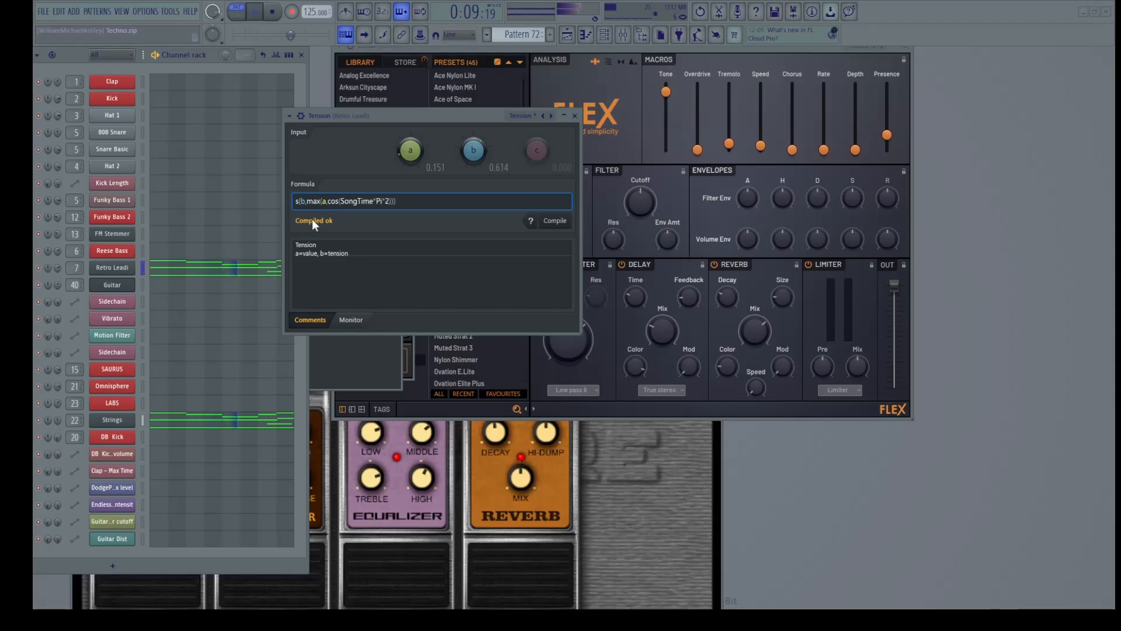
{"action": "key", "text": "BackSpace"}
{"action": "key", "text": "BackSpace"}
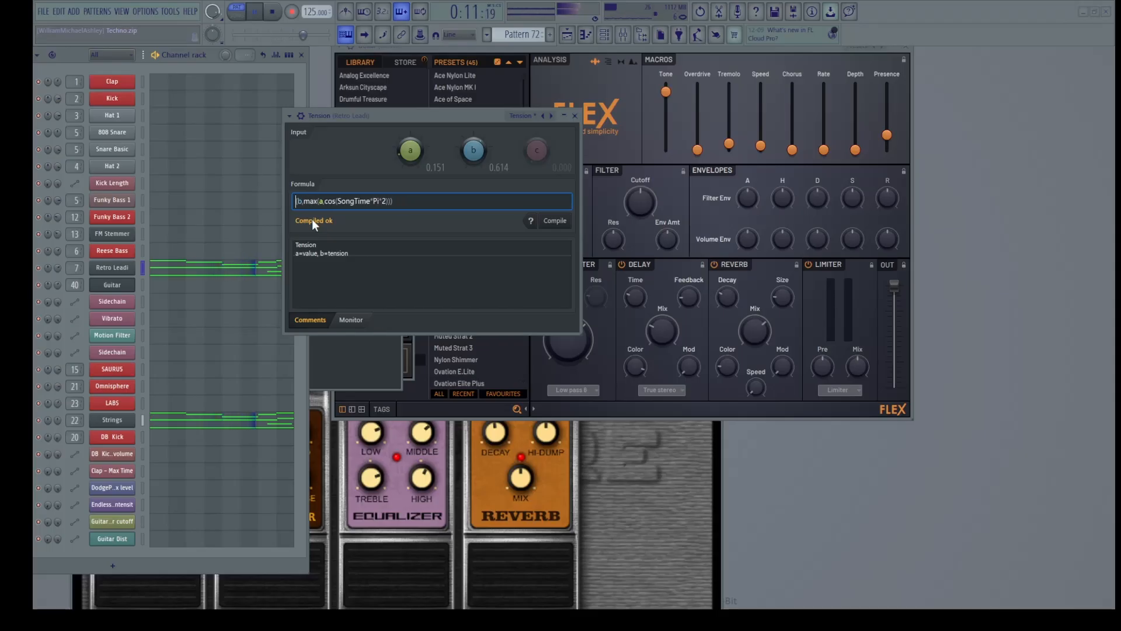
{"action": "type", "text": "min"}
{"action": "key", "text": "Right"}
{"action": "key", "text": "Right"}
{"action": "key", "text": "Right"}
{"action": "key", "text": "Right"}
{"action": "key", "text": "Right"}
{"action": "key", "text": "Right"}
{"action": "key", "text": "Right"}
{"action": "key", "text": "Right"}
{"action": "key", "text": "Right"}
{"action": "key", "text": "Right"}
{"action": "key", "text": "Right"}
{"action": "key", "text": "Right"}
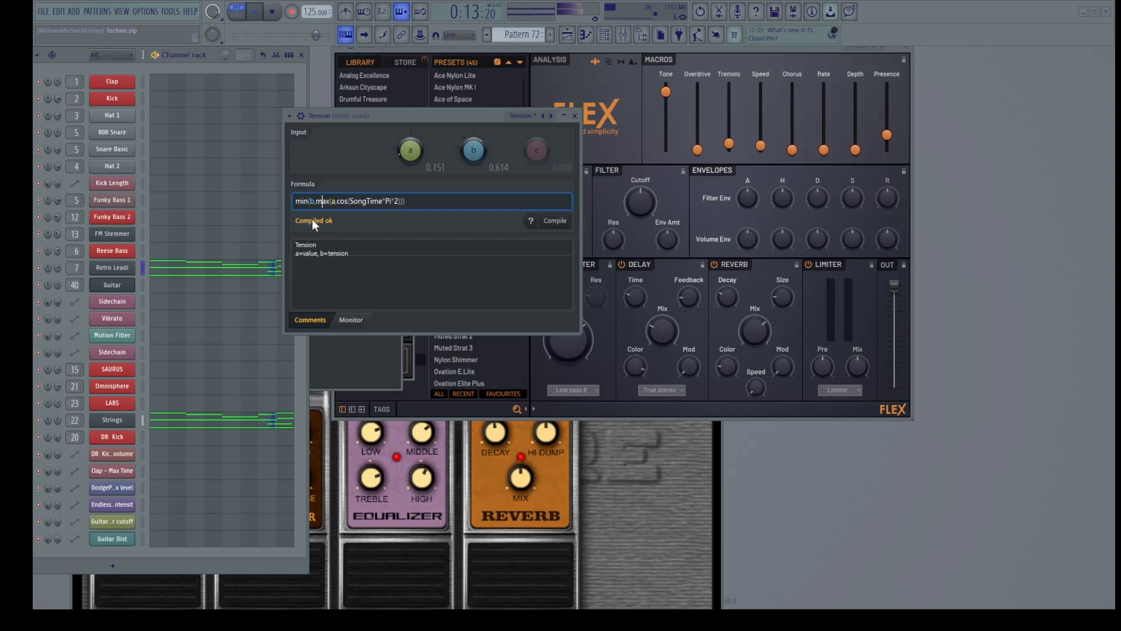
{"action": "key", "text": "Right"}
{"action": "key", "text": "Right"}
{"action": "key", "text": "Right"}
{"action": "key", "text": "Right"}
{"action": "key", "text": "Right"}
{"action": "key", "text": "Right"}
{"action": "key", "text": "Right"}
{"action": "key", "text": "Right"}
{"action": "key", "text": "Right"}
{"action": "key", "text": "Right"}
{"action": "key", "text": "Left"}
{"action": "key", "text": "Left"}
{"action": "key", "text": "Left"}
{"action": "key", "text": "Left"}
{"action": "key", "text": "Left"}
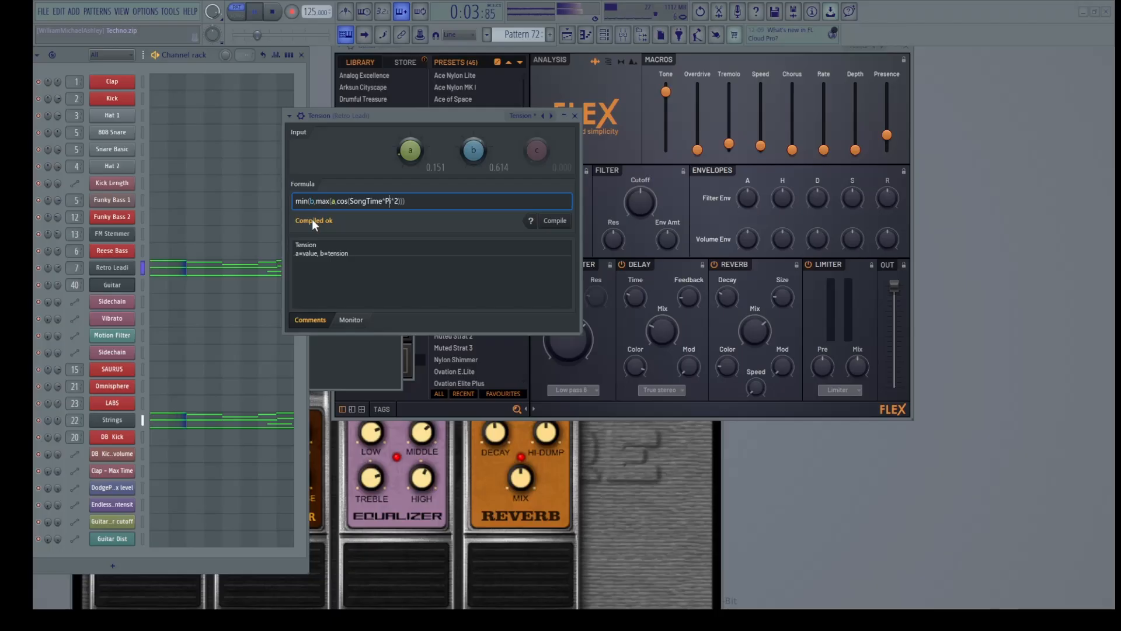
{"action": "key", "text": "Left"}
{"action": "key", "text": "Left"}
{"action": "key", "text": "Left"}
{"action": "key", "text": "Left"}
{"action": "key", "text": "Right"}
{"action": "key", "text": "Right"}
{"action": "key", "text": "Right"}
{"action": "key", "text": "Right"}
{"action": "key", "text": "Right"}
{"action": "key", "text": "Right"}
{"action": "key", "text": "Right"}
{"action": "key", "text": "Right"}
{"action": "key", "text": "Right"}
{"action": "key", "text": "Right"}
{"action": "key", "text": "Right"}
{"action": "type", "text": "*"}
{"action": "key", "text": "BackSpace"}
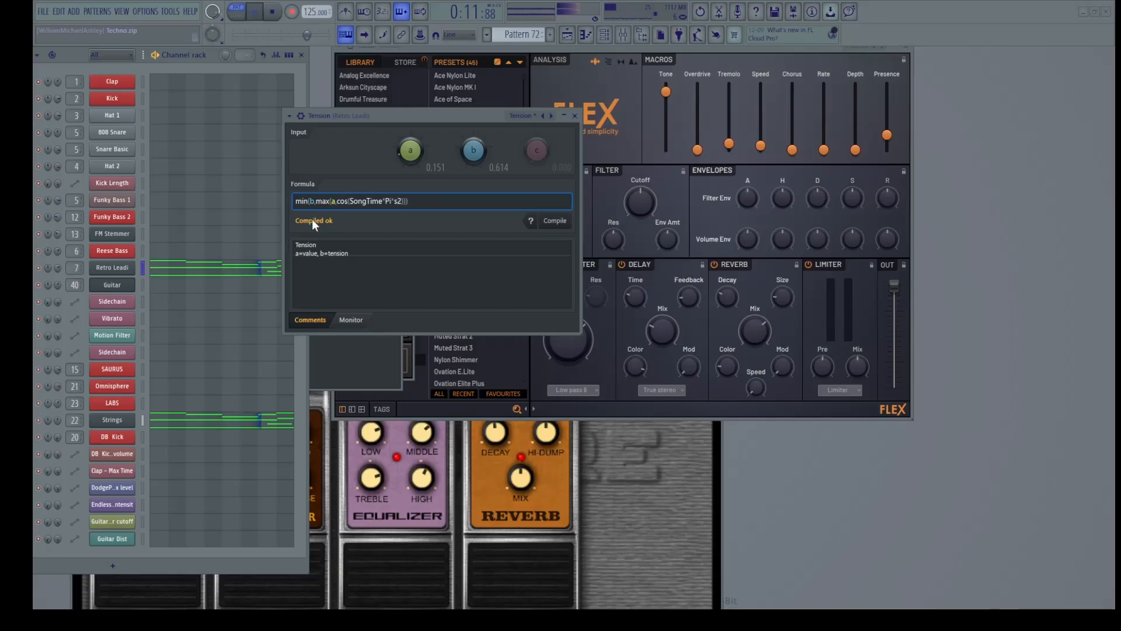
{"action": "key", "text": "Left"}
{"action": "key", "text": "Left"}
{"action": "key", "text": "Left"}
{"action": "key", "text": "Left"}
{"action": "key", "text": "Left"}
{"action": "key", "text": "Left"}
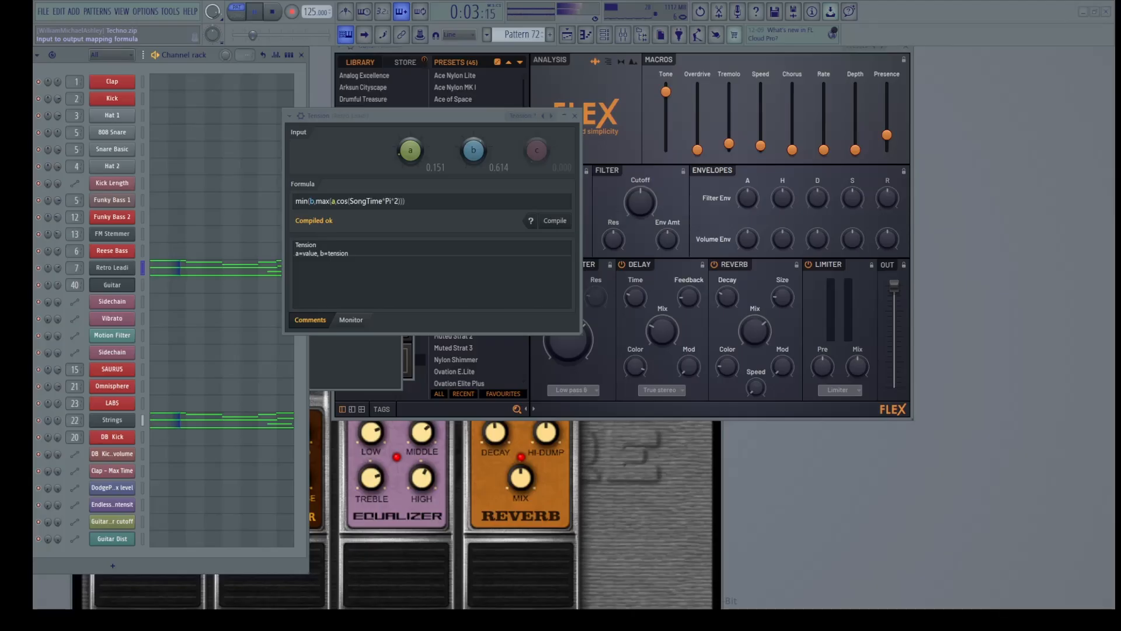
Replace the trailing 2 with pow(c,3) and set input c to 0.276
{"action": "left_click", "coordinate": [431, 202]}
{"action": "key", "text": "Right"}
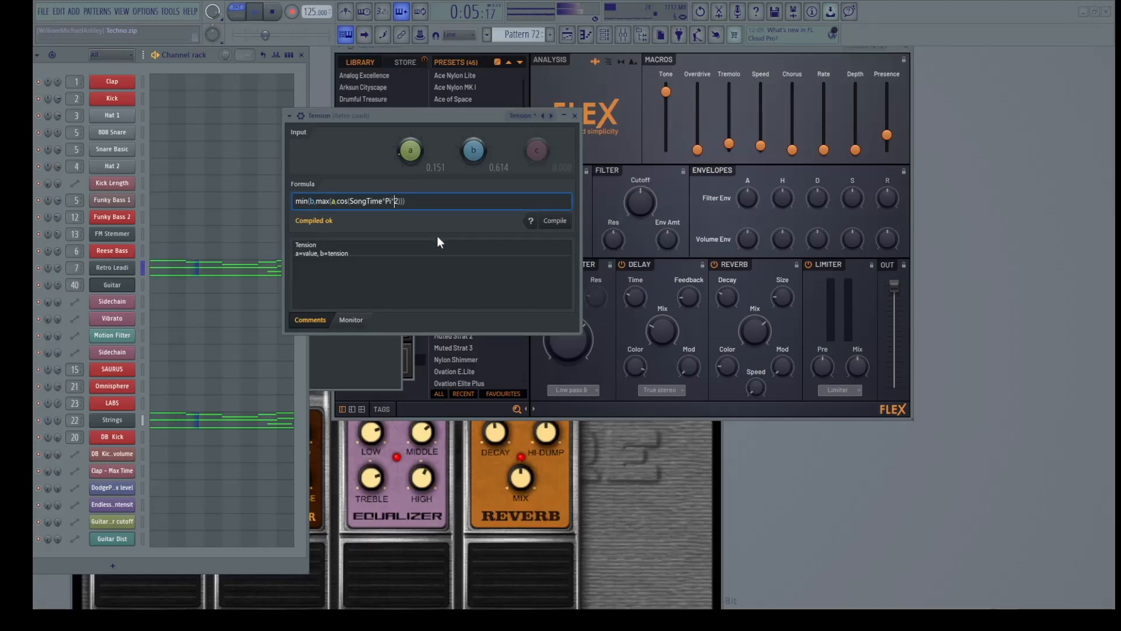
{"action": "key", "text": "shift+Right"}
{"action": "type", "text": "pow(x,3)"}
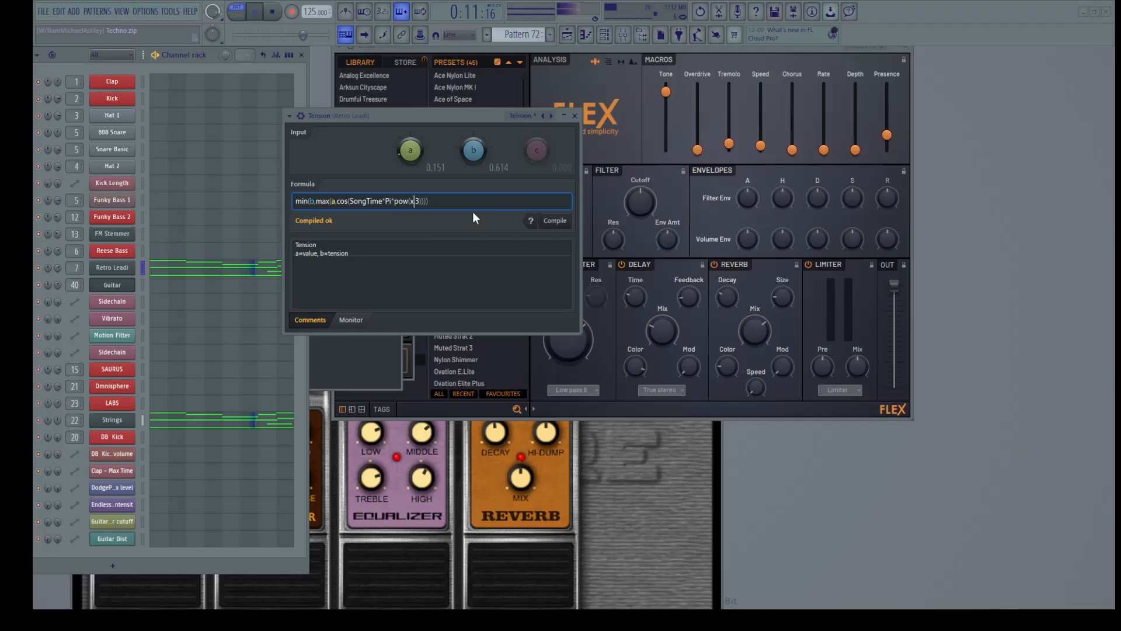
{"action": "key", "text": "BackSpace"}
{"action": "type", "text": "c"}
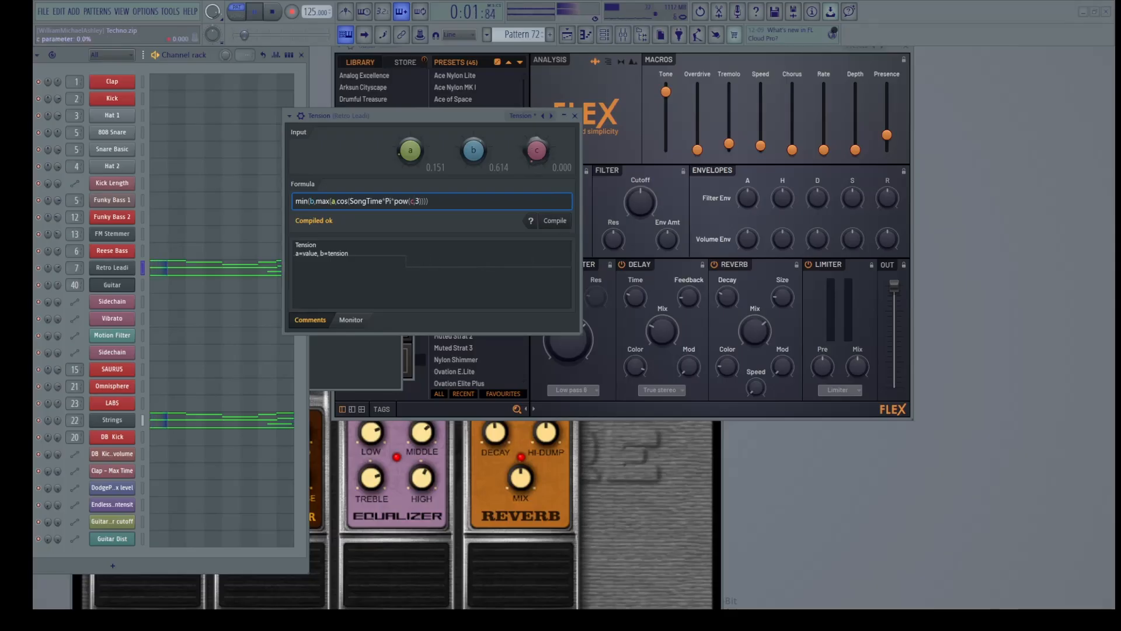
{"action": "mouse_move", "coordinate": [536, 150]}
{"action": "left_mouse_down"}
{"action": "mouse_move", "coordinate": [536, 164]}
{"action": "mouse_move", "coordinate": [537, 126]}
{"action": "mouse_move", "coordinate": [526, 164]}
{"action": "left_mouse_up"}
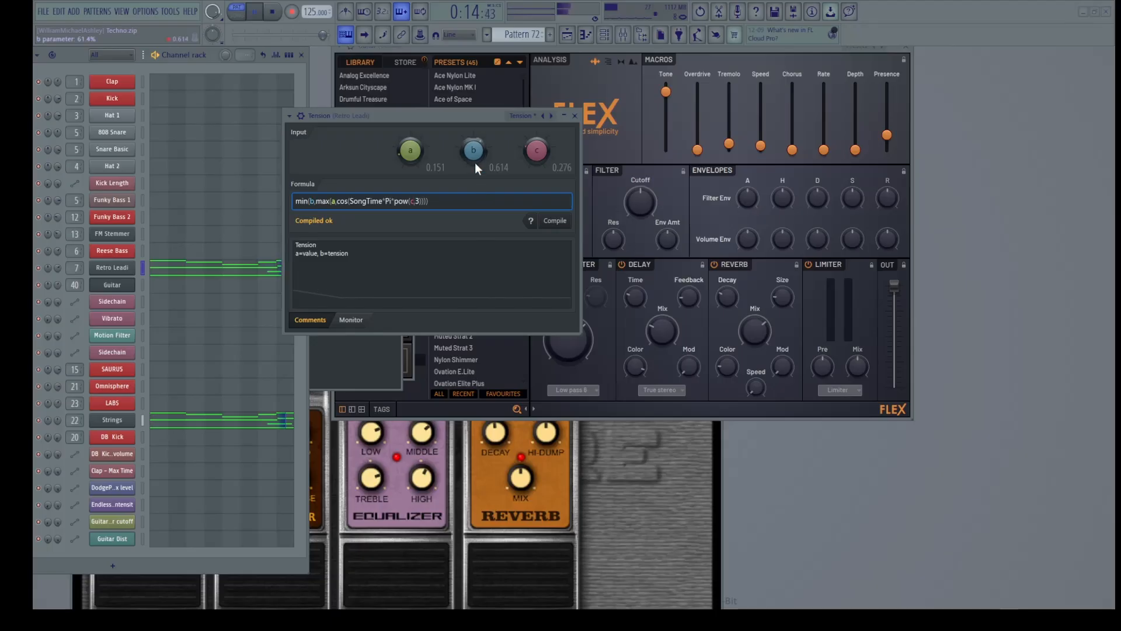
Raise input b to 0.684 and set input a to about 0.117
{"action": "left_click_drag", "start_coordinate": [474, 153], "coordinate": [474, 150]}
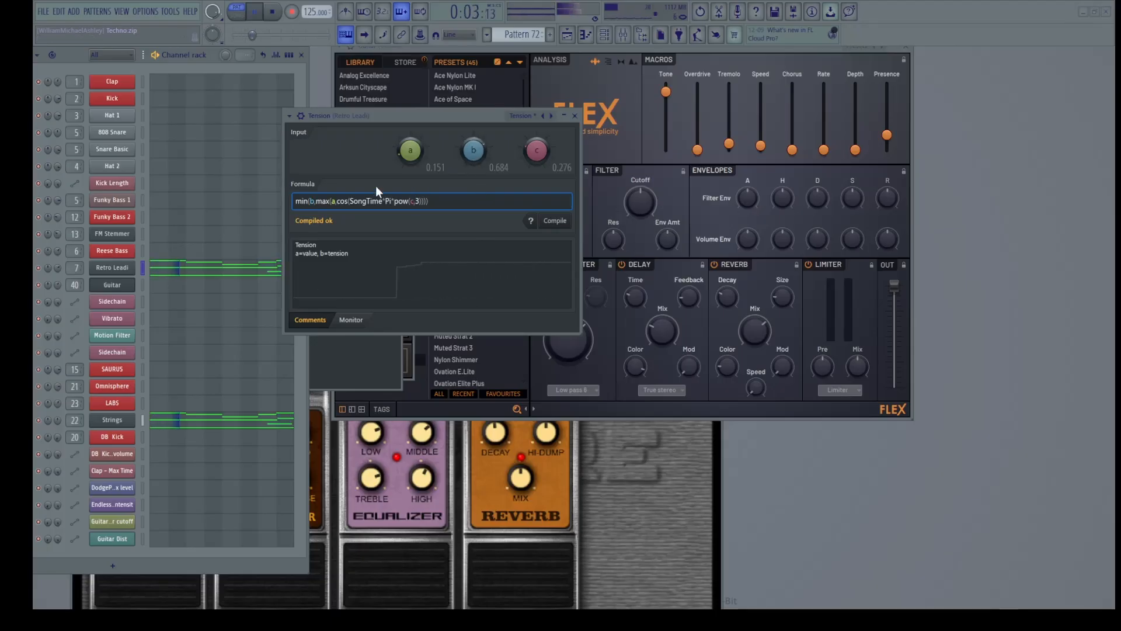
{"action": "mouse_move", "coordinate": [413, 160]}
{"action": "left_mouse_down"}
{"action": "mouse_move", "coordinate": [410, 134]}
{"action": "mouse_move", "coordinate": [413, 161]}
{"action": "left_mouse_up"}
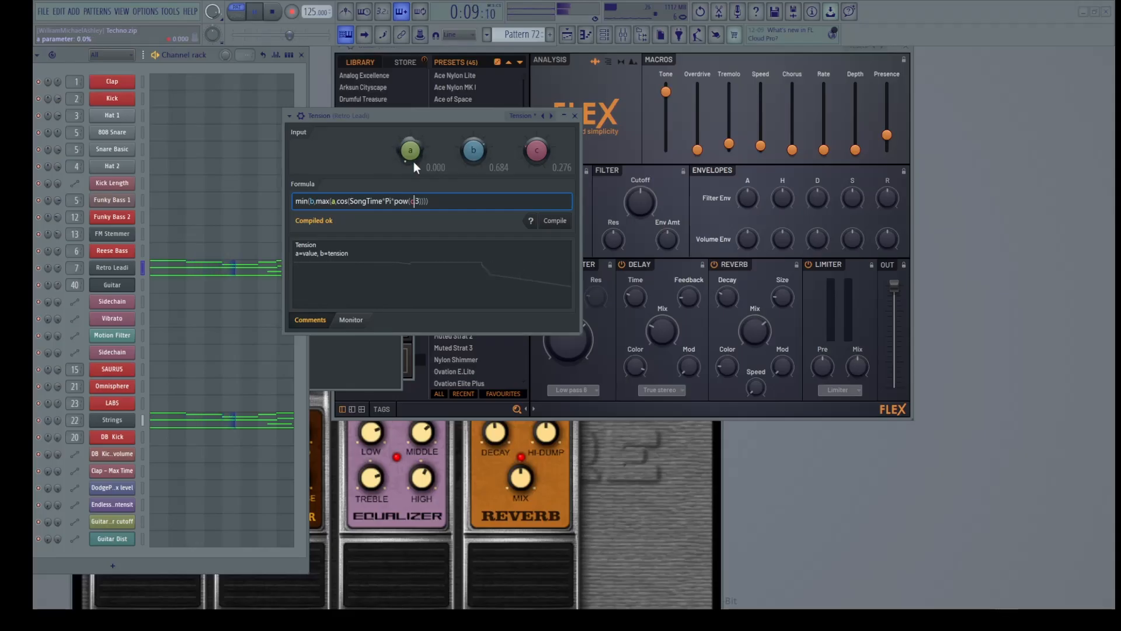
{"action": "left_click_drag", "start_coordinate": [414, 161], "coordinate": [412, 159]}
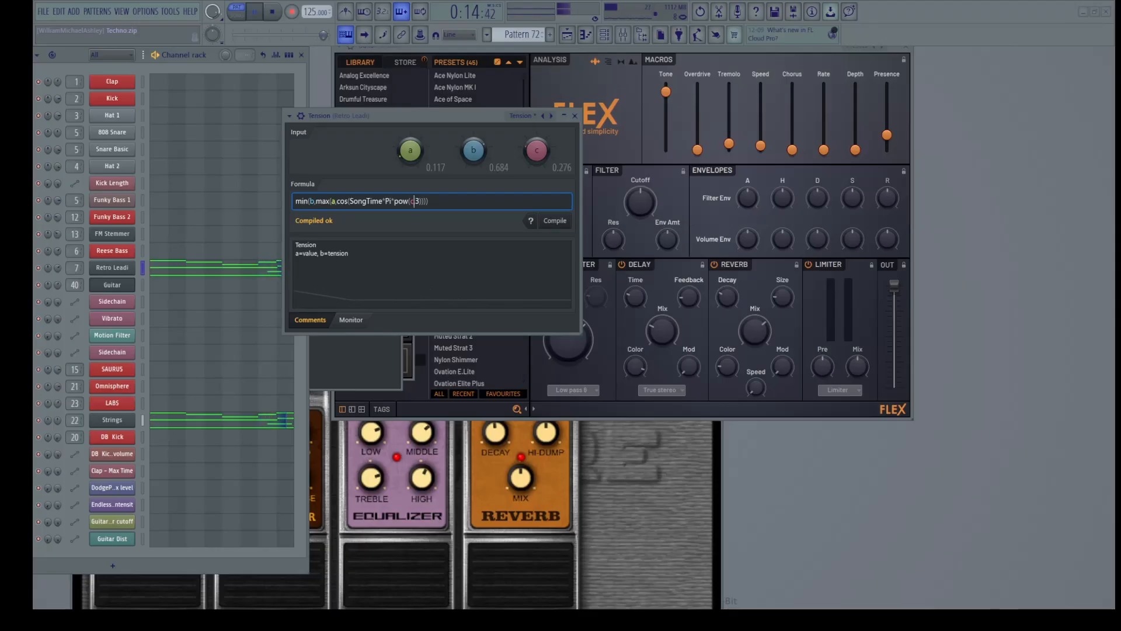
Load the 3 steps LFO preset (a 0.221, b 0.852, c 0.703) and watch its repeating ramp in the monitor
{"action": "type", "text": ",0.5+a*("}
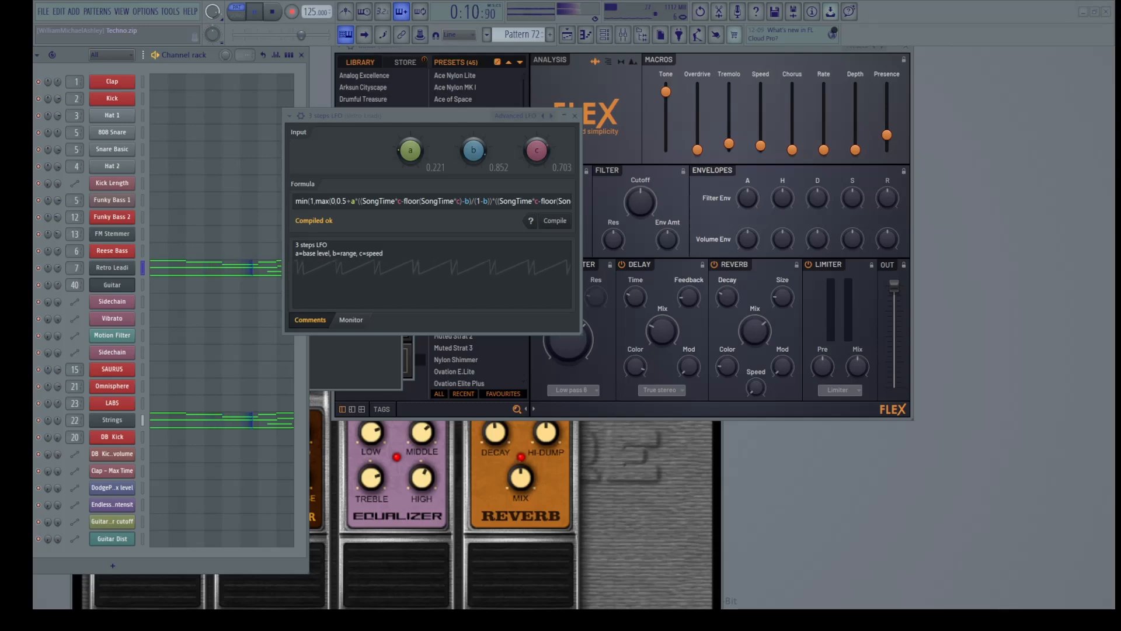
Step through the Default, Mouse position and Tension presets, then settle back on Mouse position (MouseY)
{"action": "left_click", "coordinate": [546, 118]}
{"action": "left_click", "coordinate": [546, 118]}
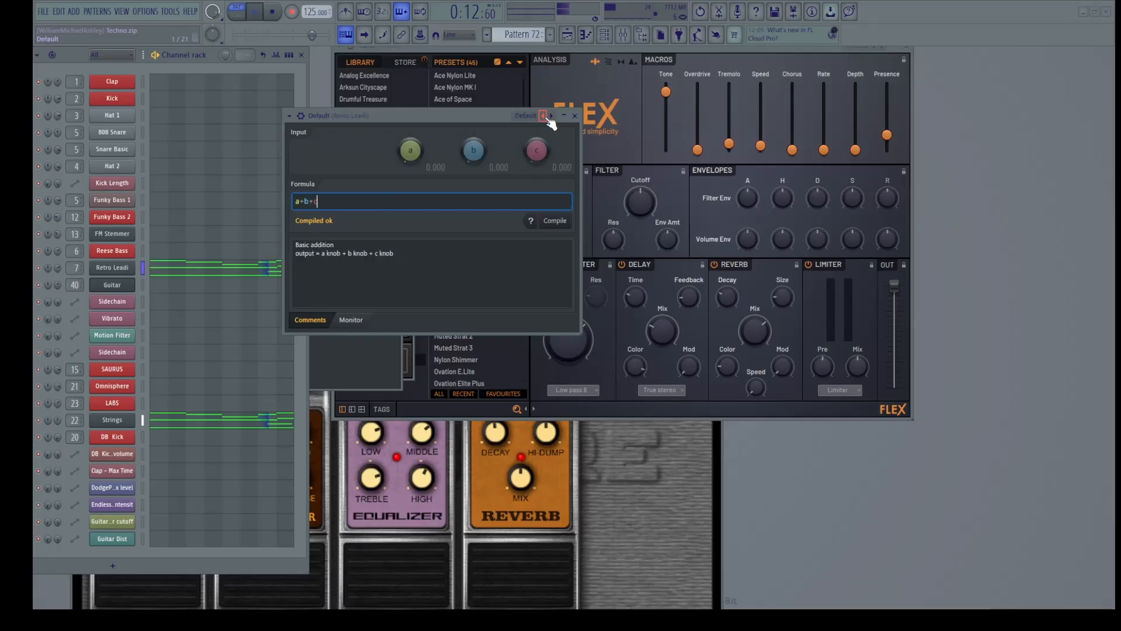
{"action": "left_click", "coordinate": [546, 117]}
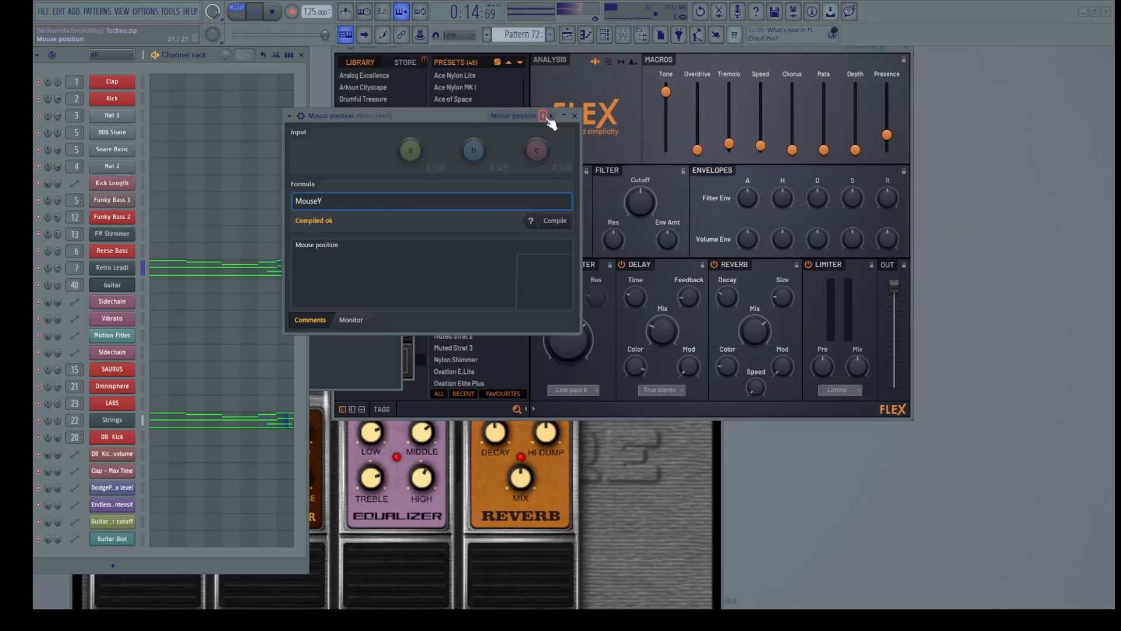
{"action": "left_click", "coordinate": [546, 117]}
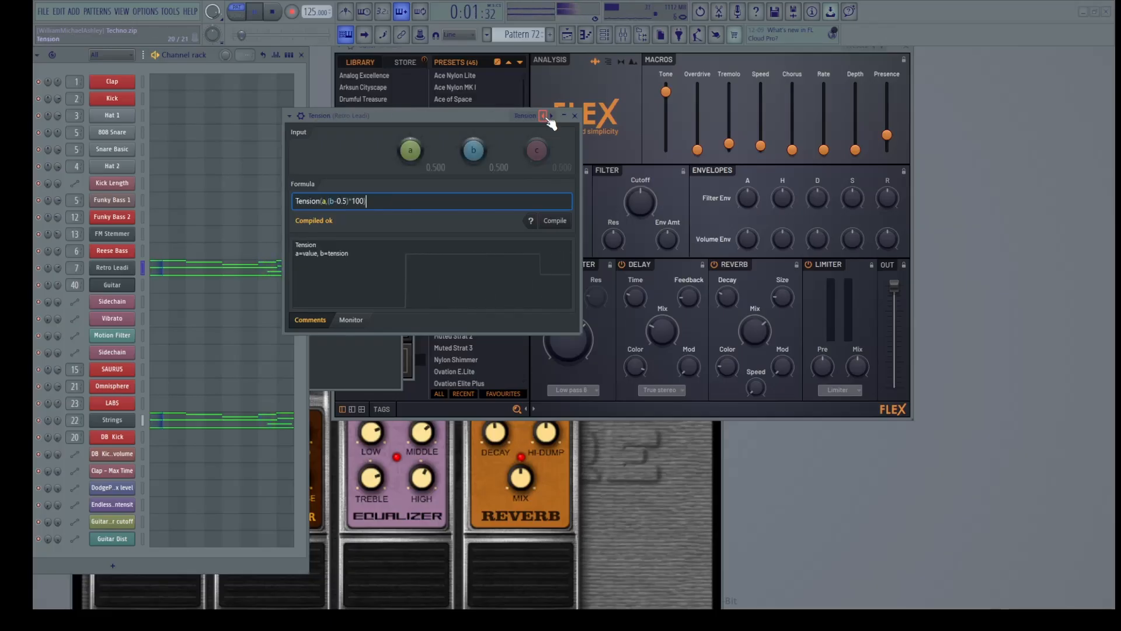
{"action": "left_click", "coordinate": [543, 116]}
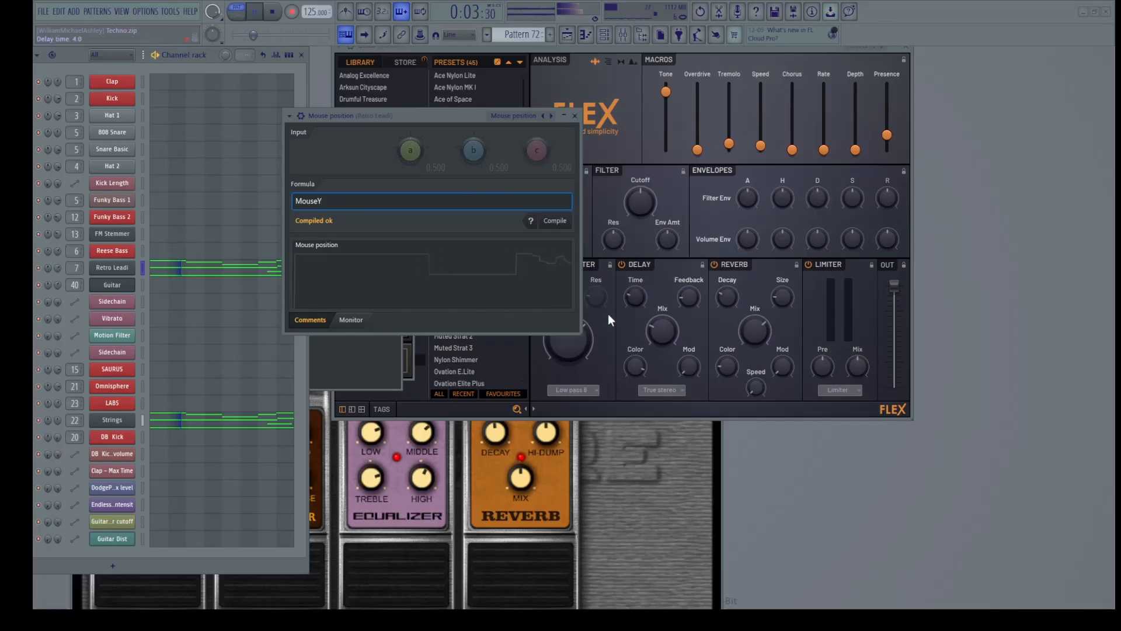